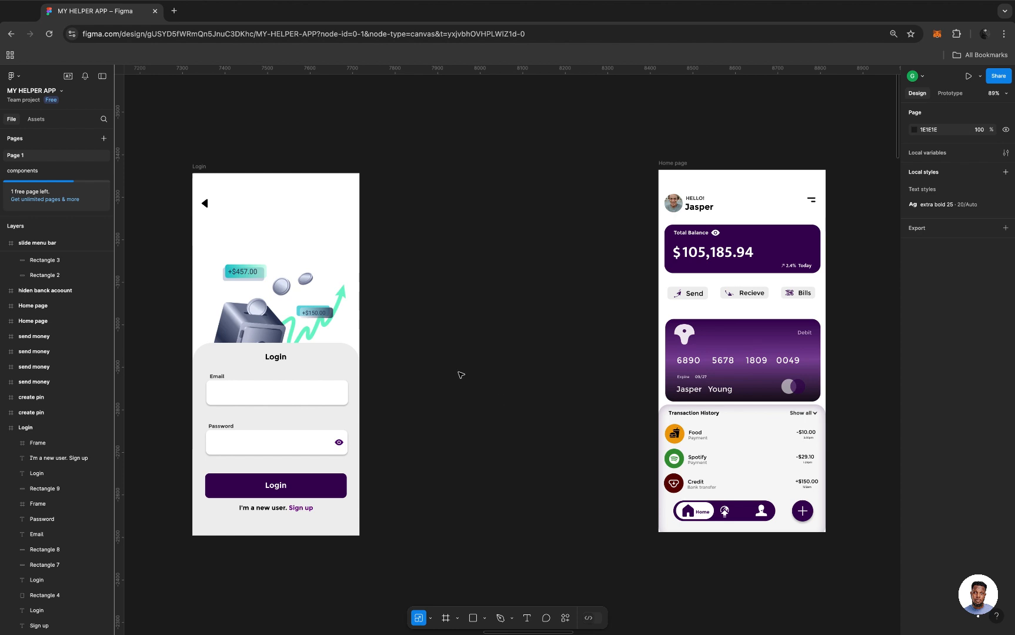
Find the LottieFiles plugin by searching plugins and widgets for "lotties", run it, and open its Discover section
click(569, 621)
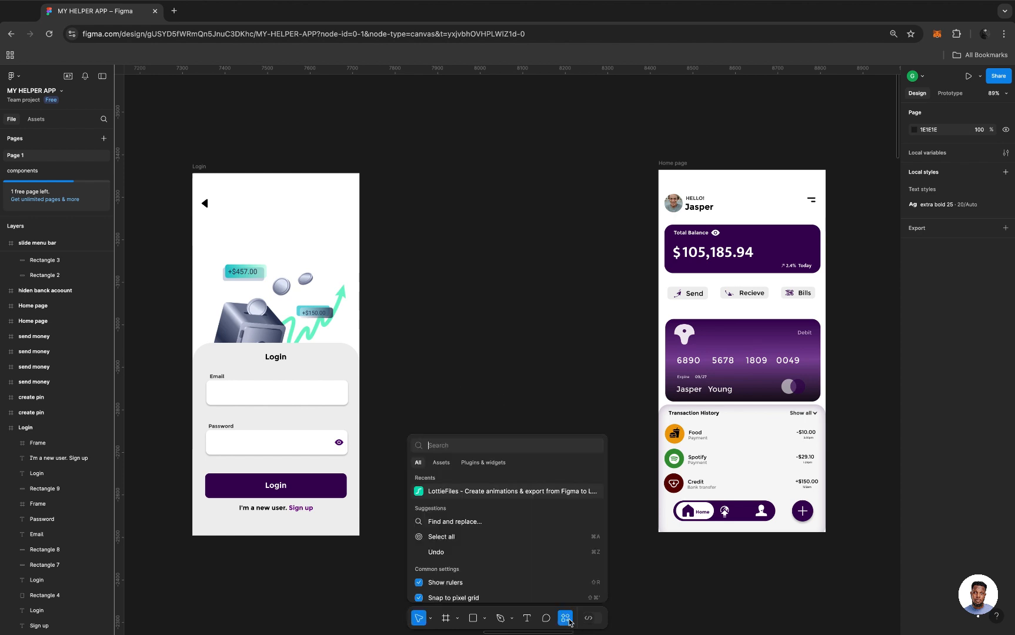
click(468, 463)
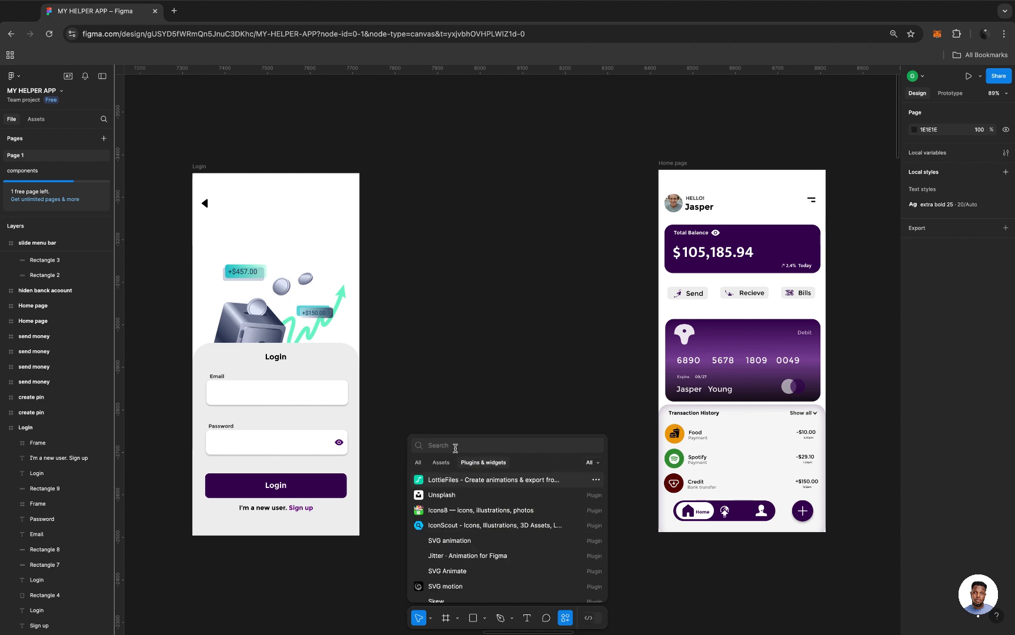
text(lott)
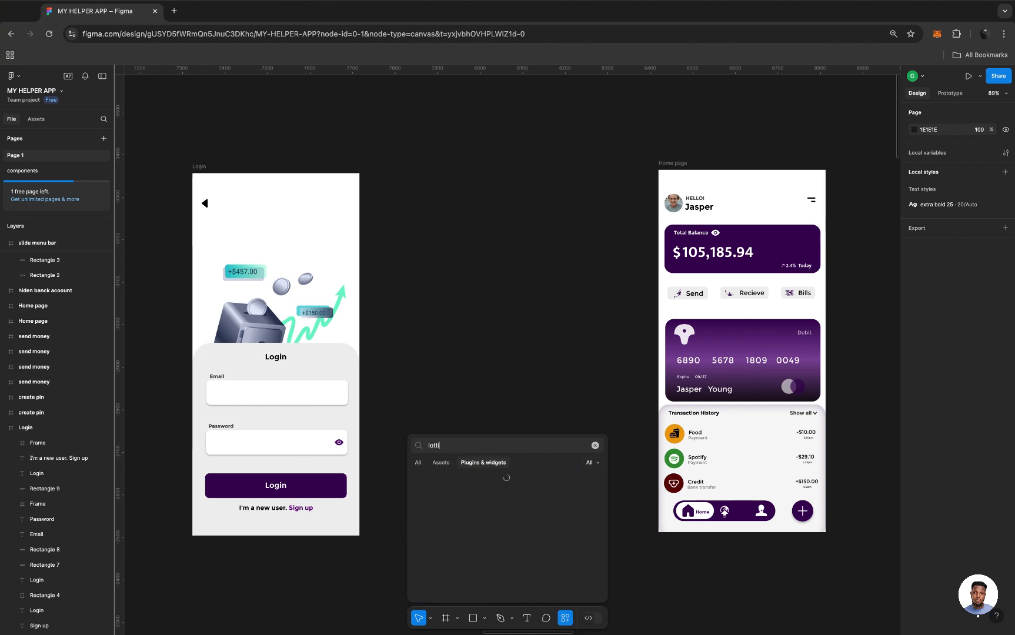
text(ies)
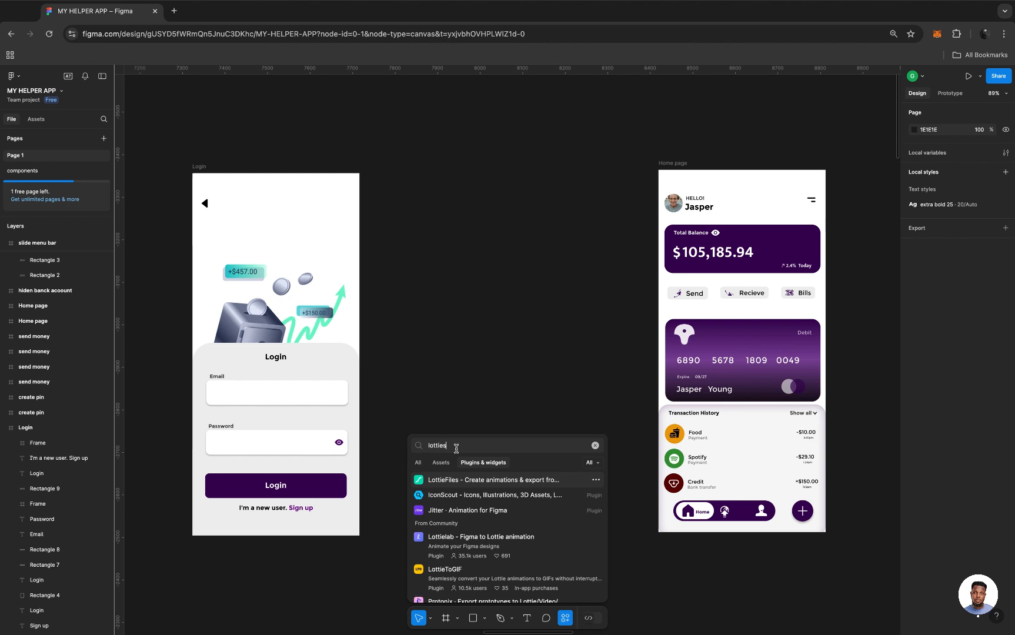
click(449, 482)
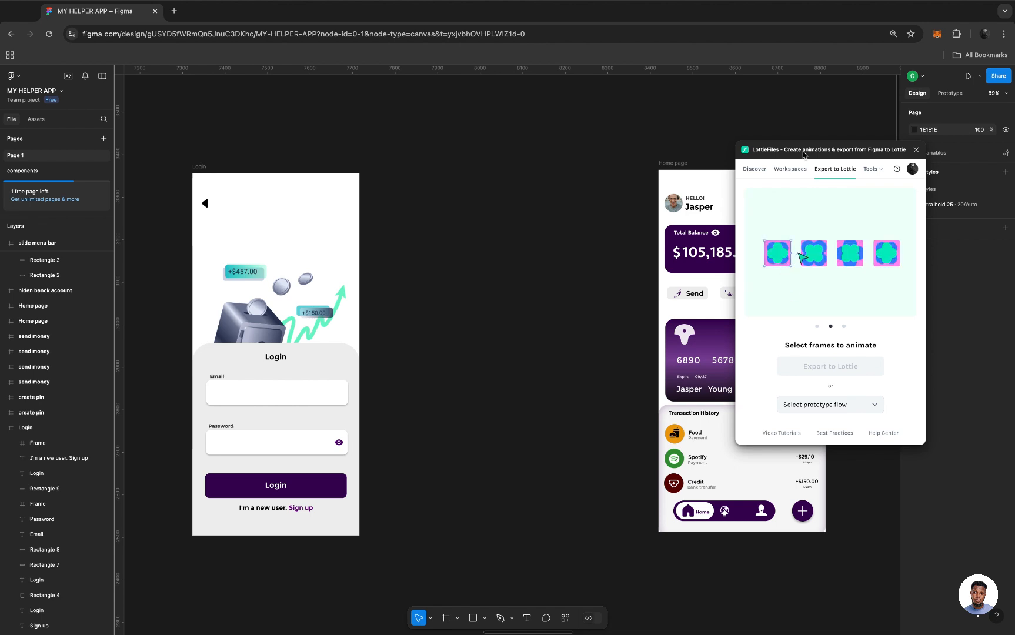
click(755, 169)
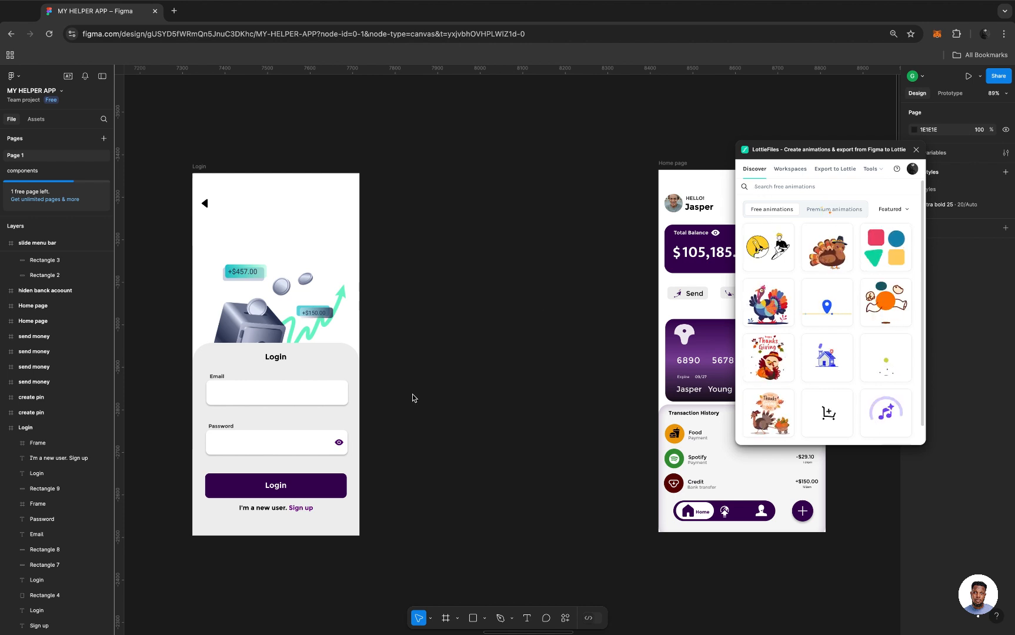
Search the free LottieFiles animations for "loading"
scroll(267, 487, up, 10)
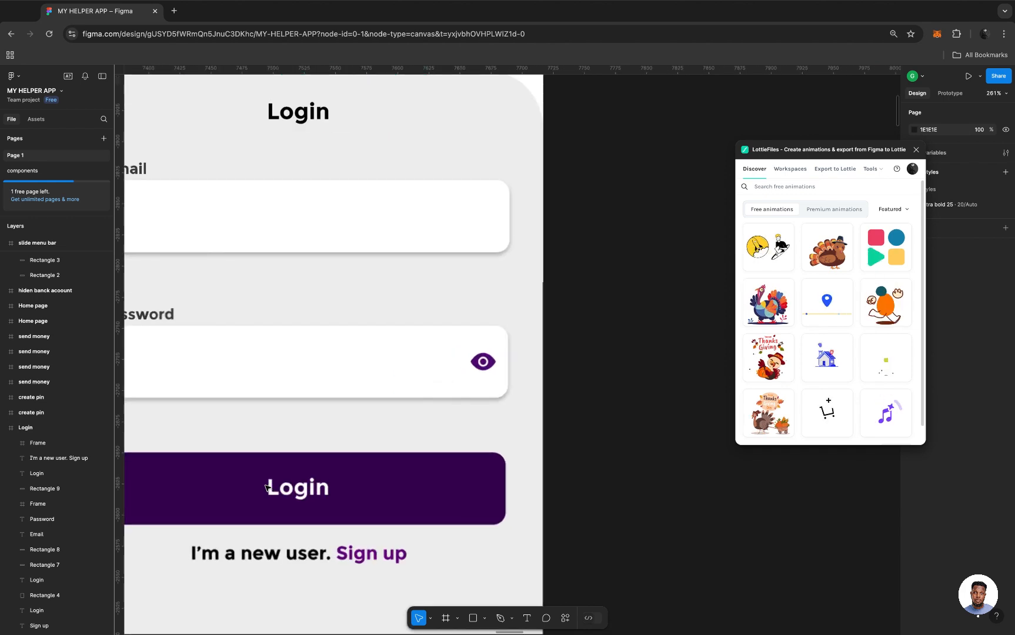
scroll(271, 485, down, 2)
scroll(271, 486, left, 2)
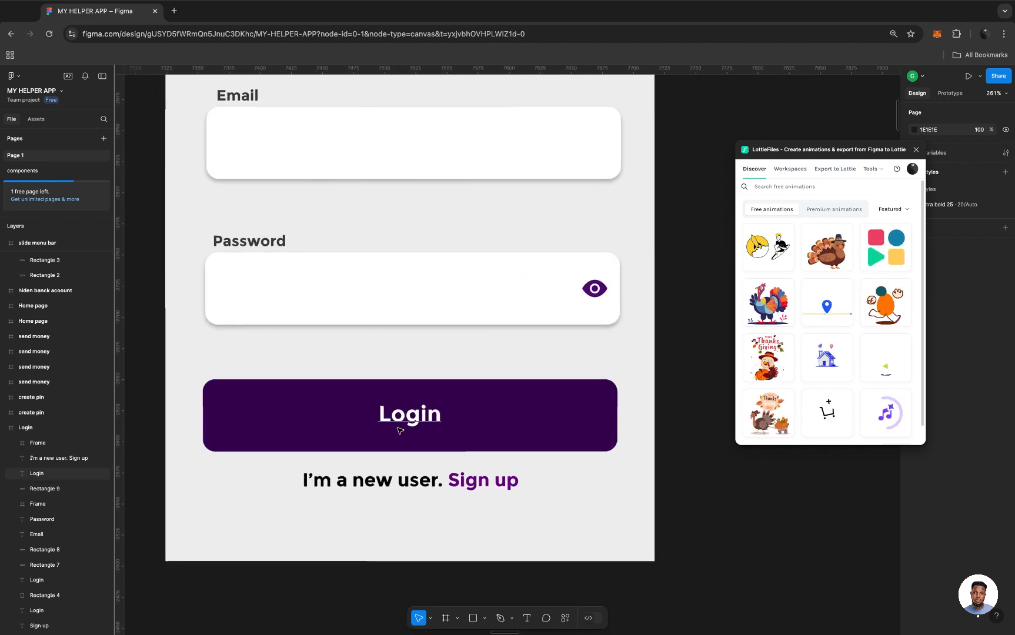
scroll(401, 431, down, 10)
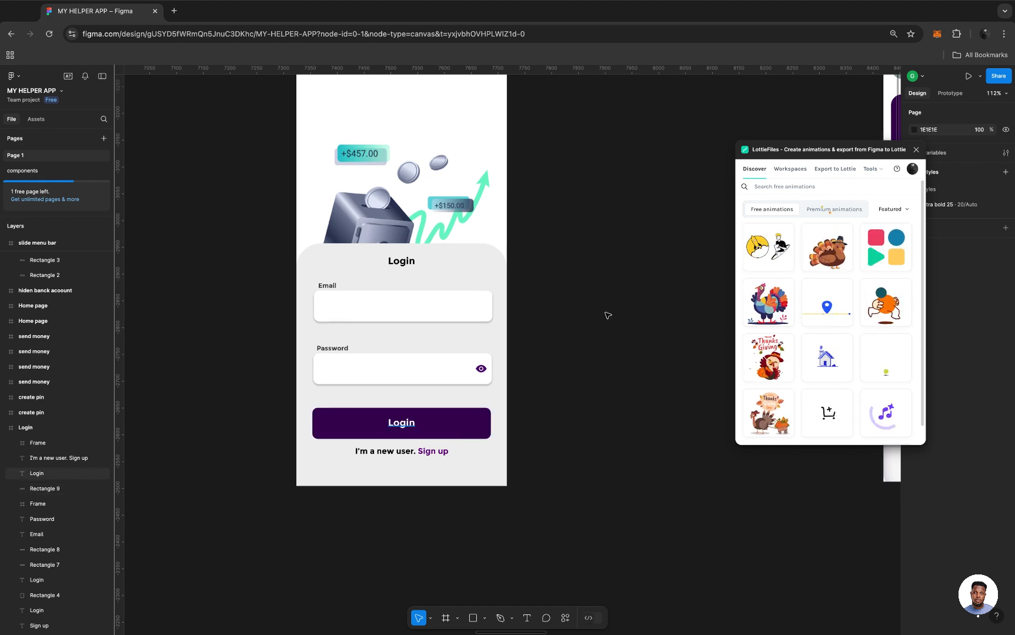
click(788, 187)
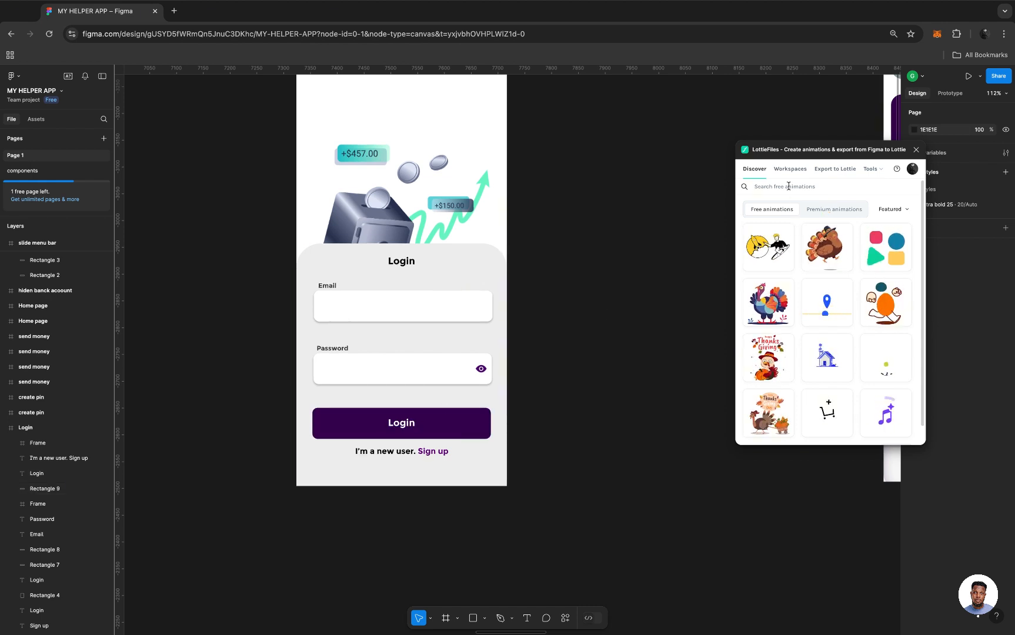
text(loading)
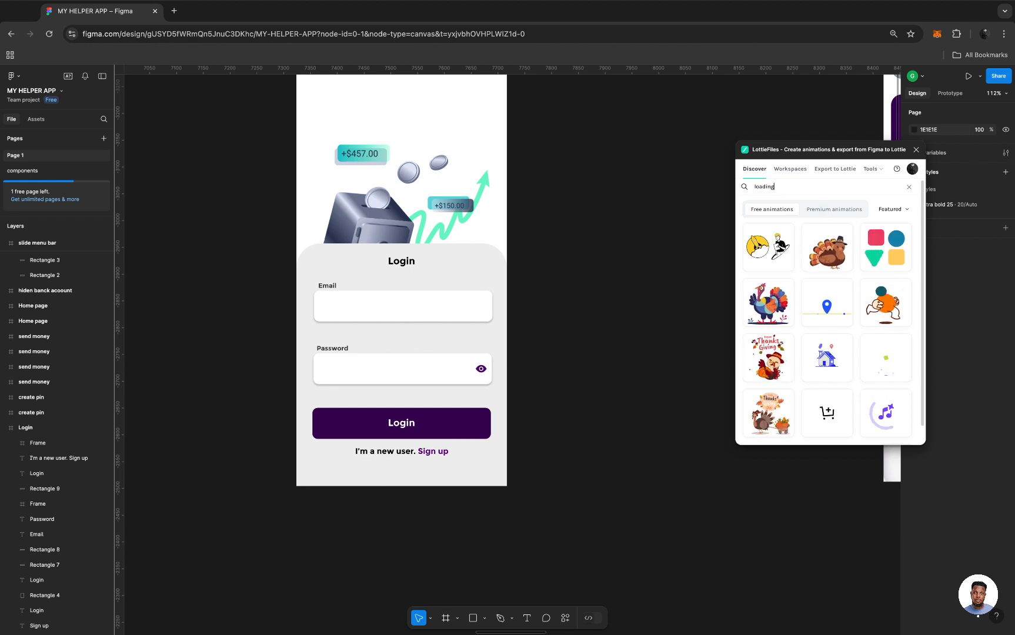
key(Return)
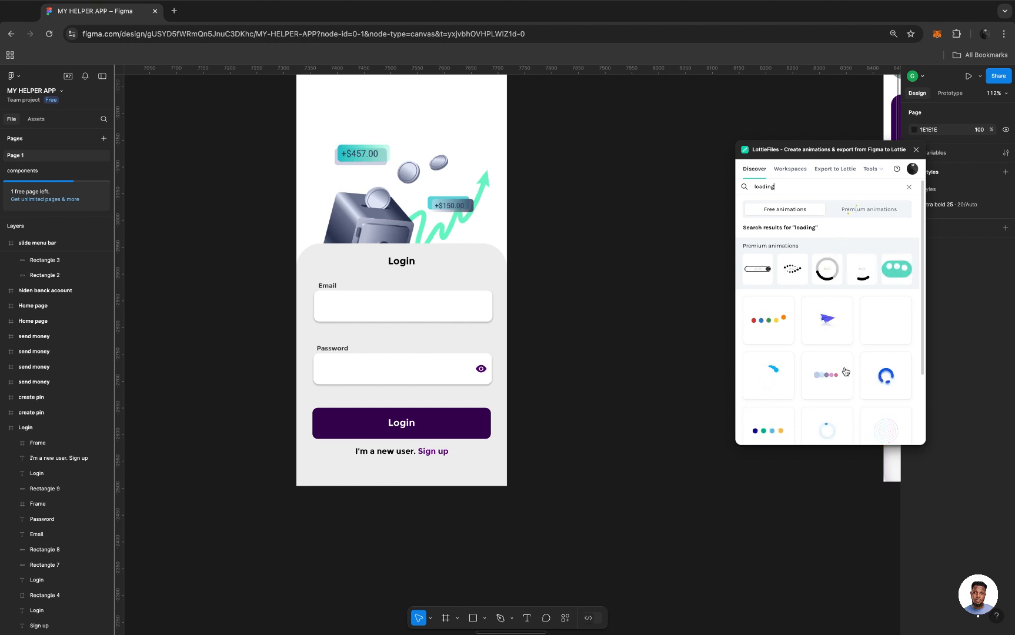
Open the light blue circular ring spinner from the free loading animations
scroll(844, 371, down, 3)
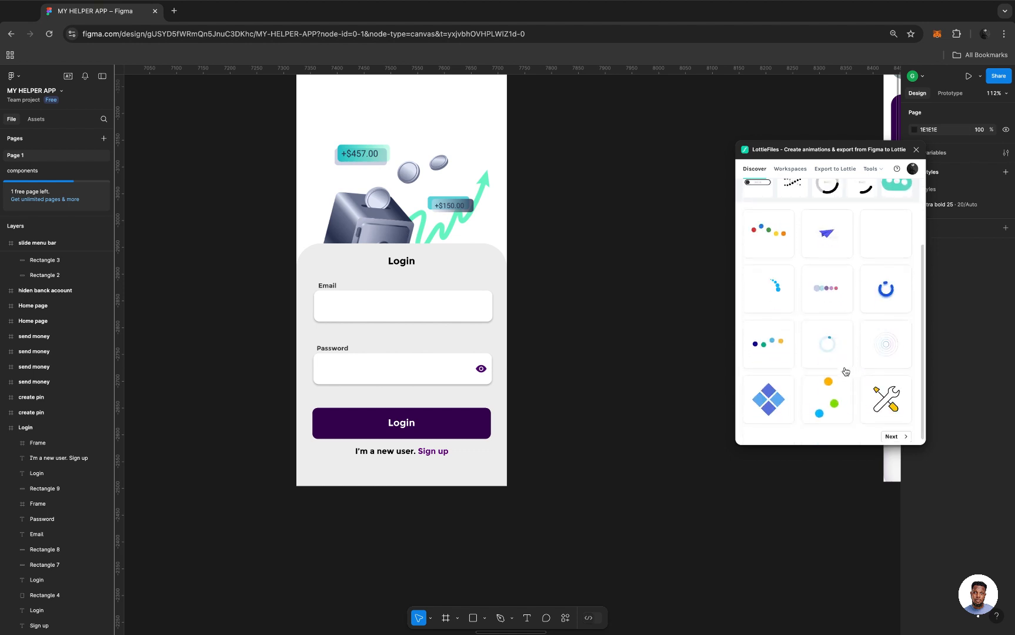
scroll(846, 371, down, 1)
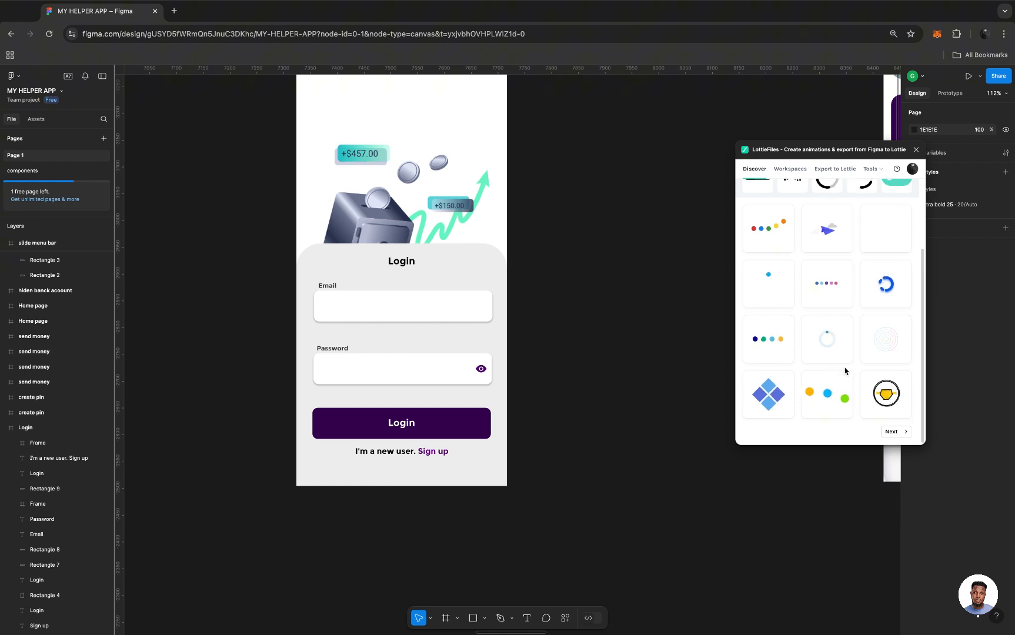
click(825, 340)
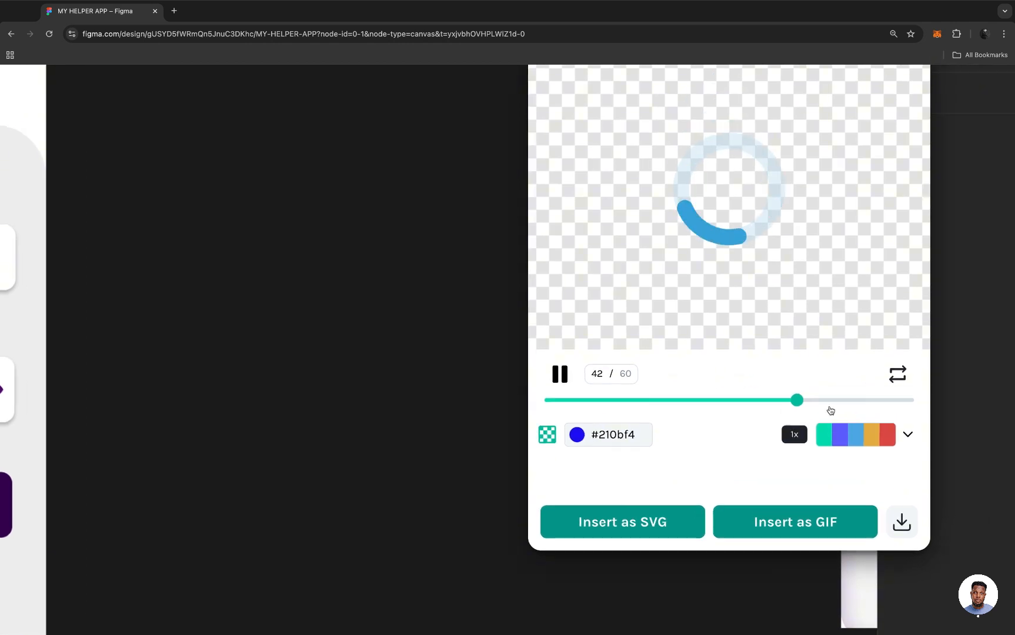
Try the spinner's playback speed at 2x and 0.5x, and return it to 1x
scroll(830, 411, right, 1)
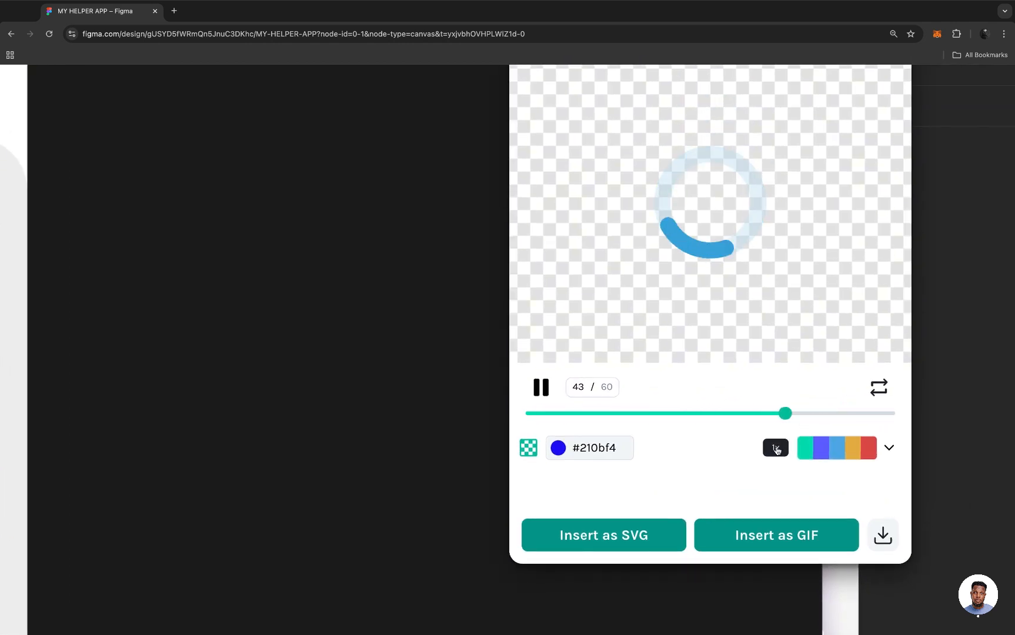
click(776, 449)
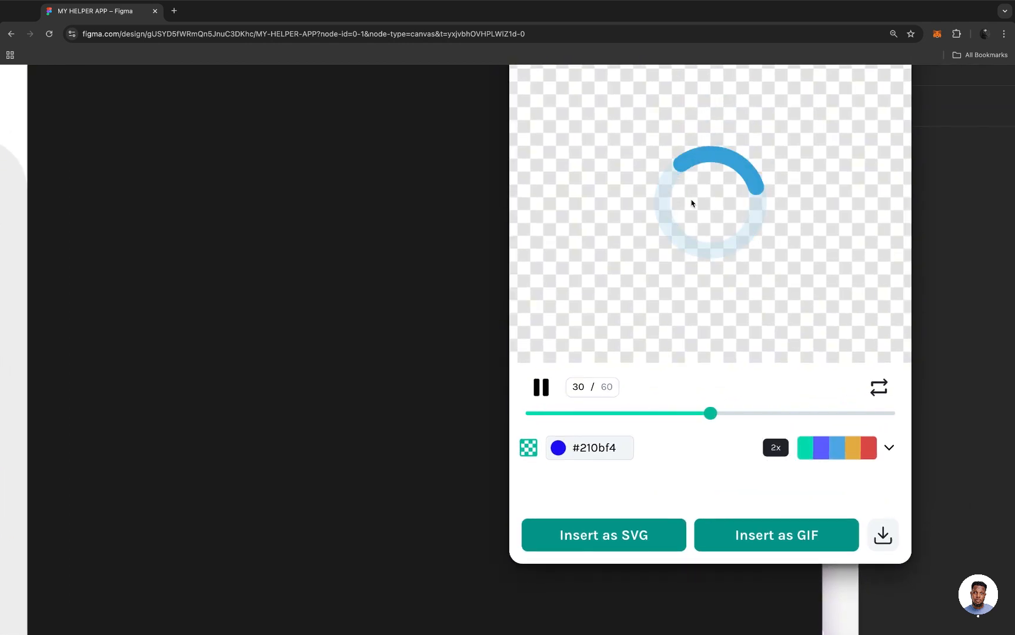
click(775, 449)
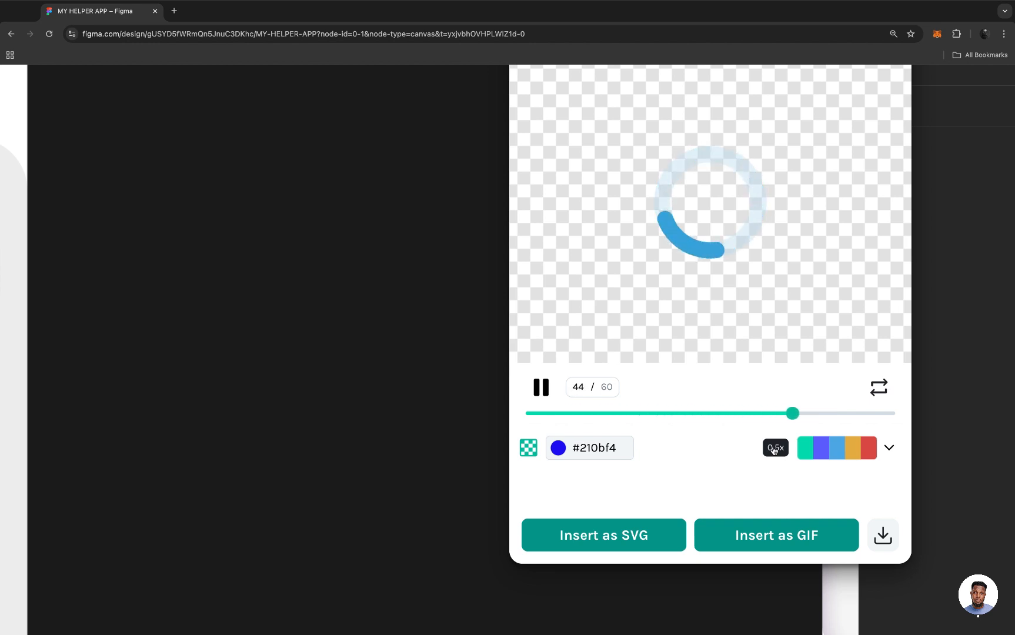
click(774, 449)
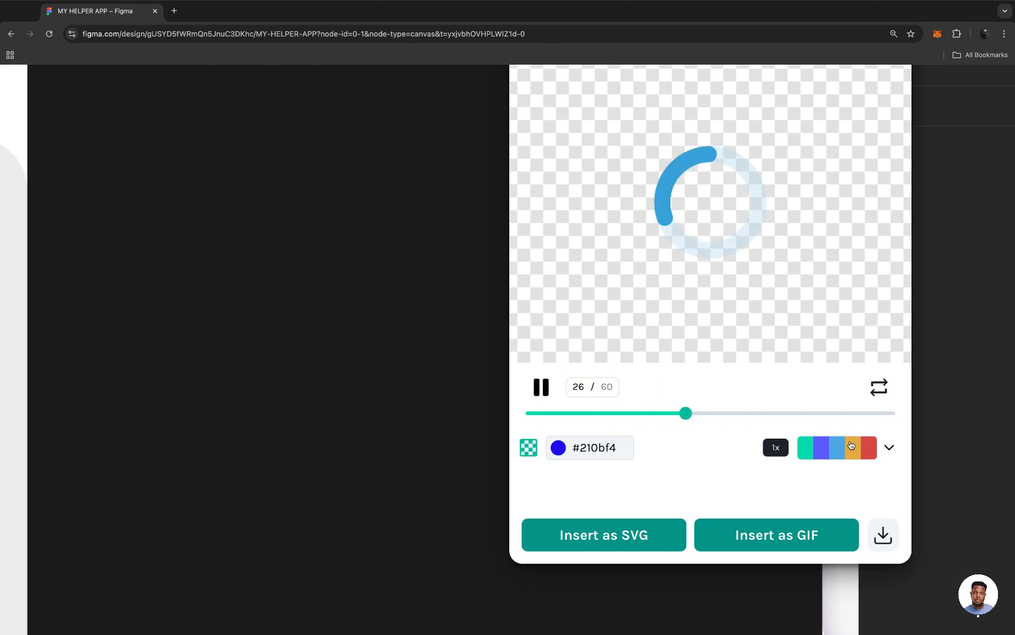
Expand the spinner's colour palette options to show the custom and preset palettes
click(852, 447)
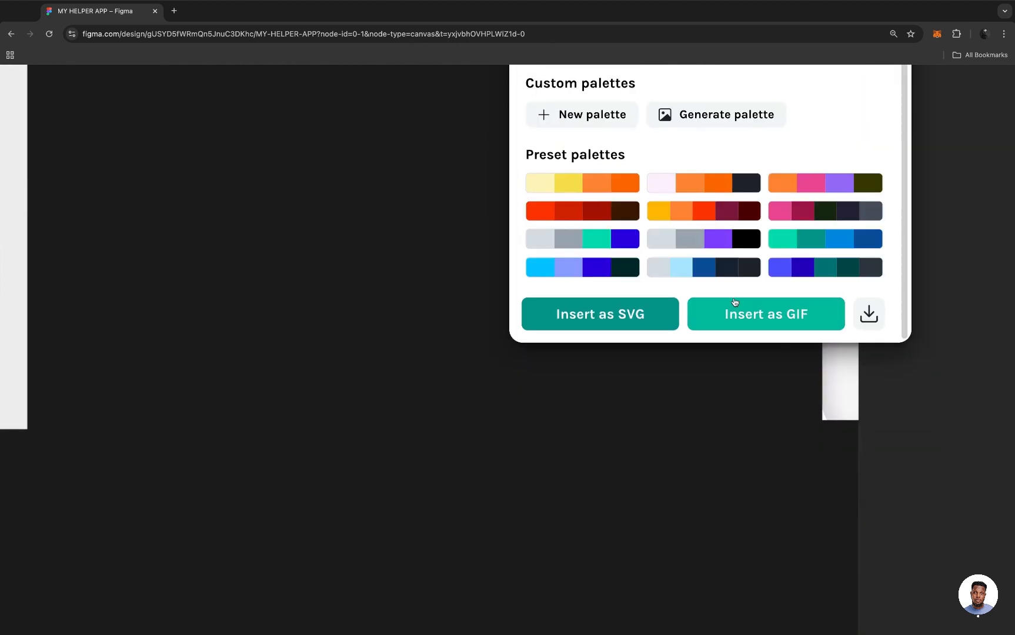
scroll(677, 389, down, 2)
scroll(676, 390, down, 2)
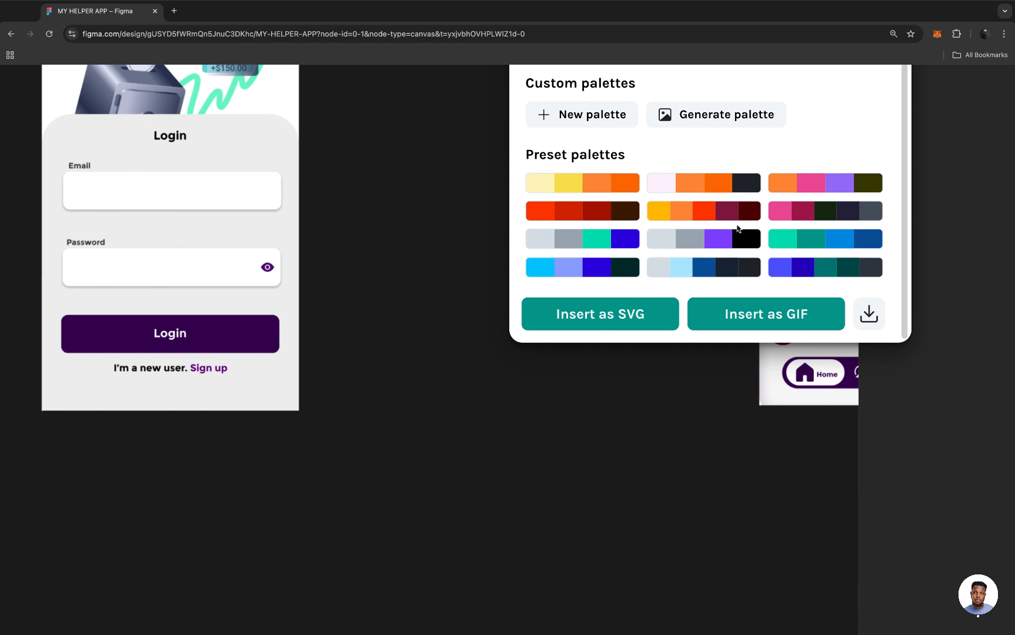
scroll(736, 226, up, 2)
scroll(694, 287, down, 2)
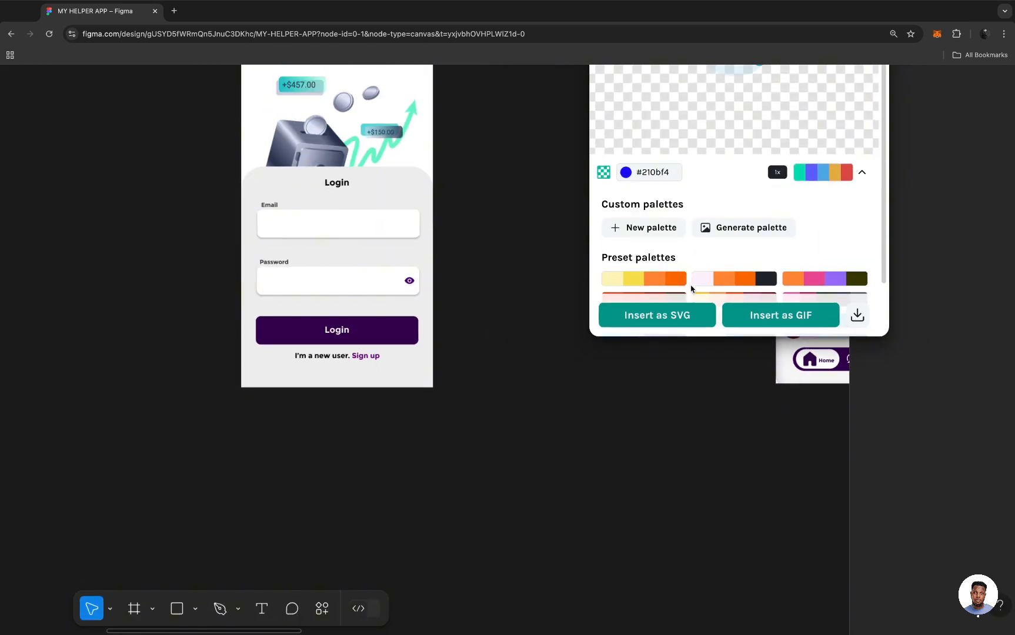
scroll(692, 289, up, 1)
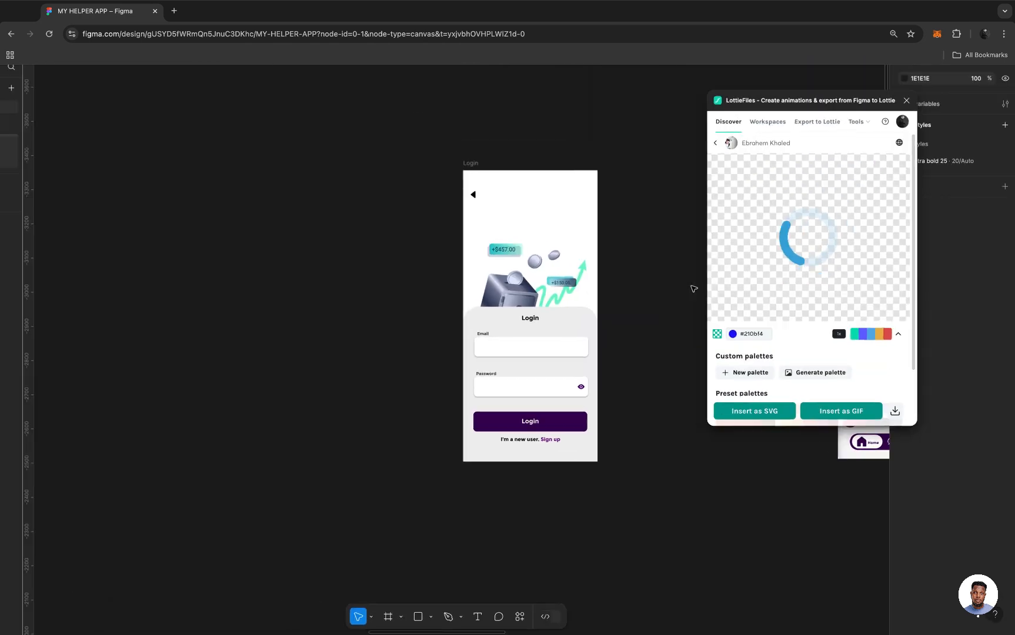
scroll(693, 288, right, 2)
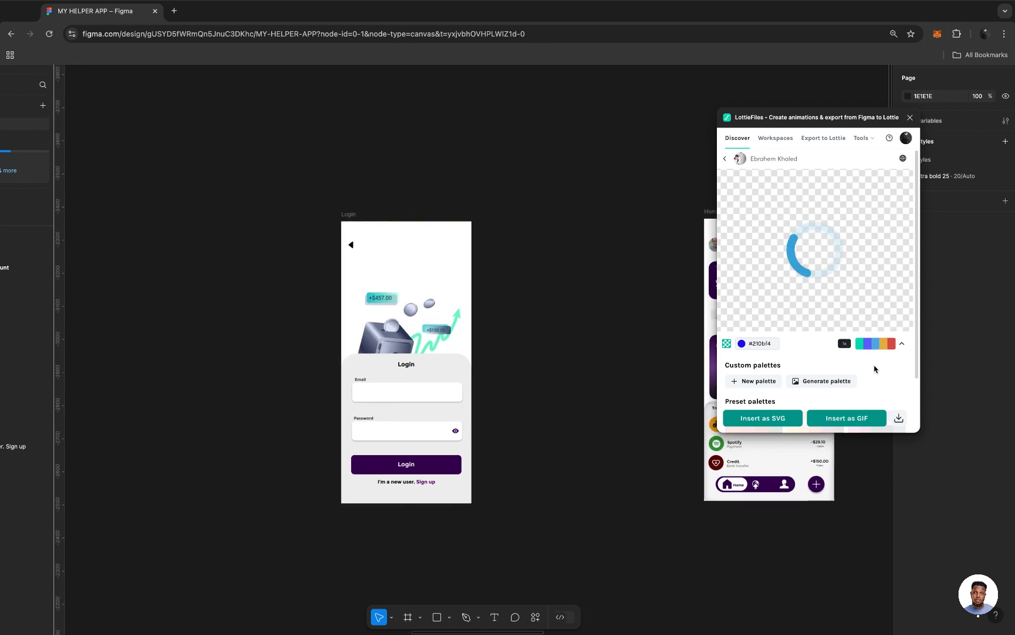
scroll(859, 377, down, 1)
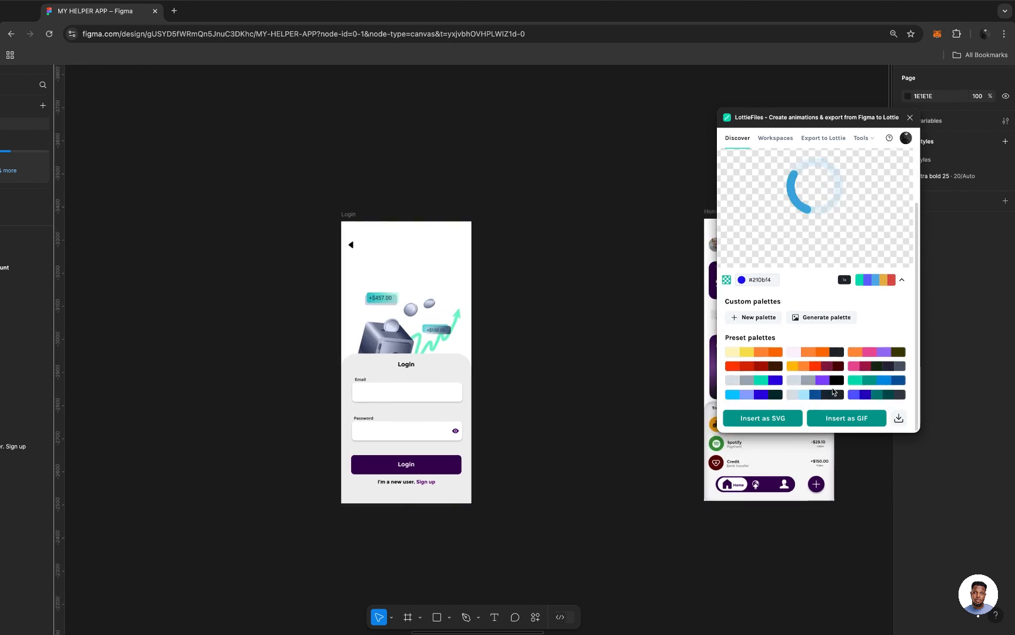
Try the yellow-orange, red-brown and grey-green-blue preset palettes on the spinner
click(765, 355)
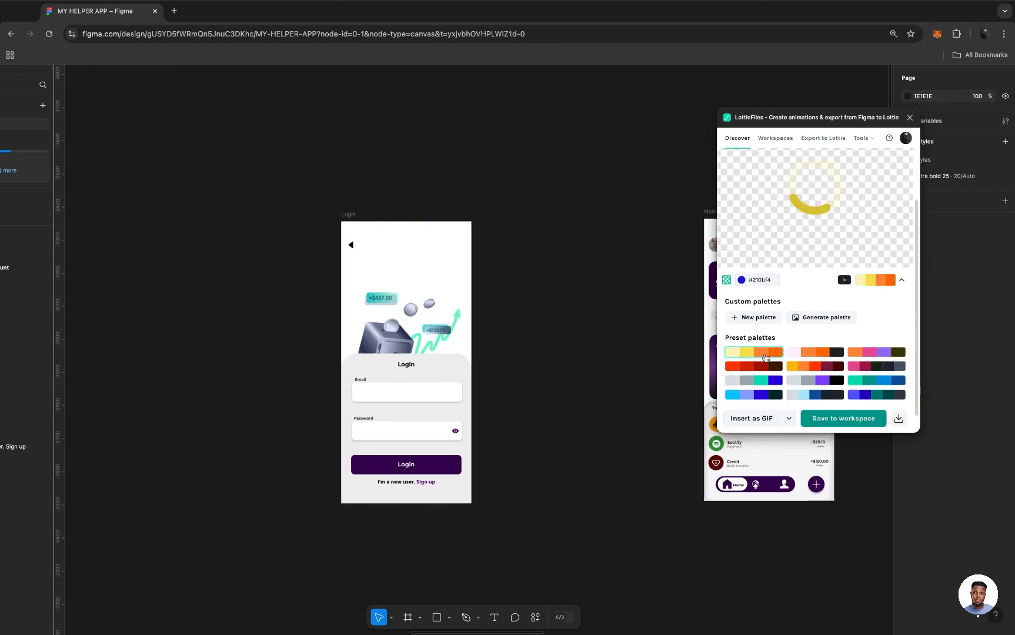
click(764, 369)
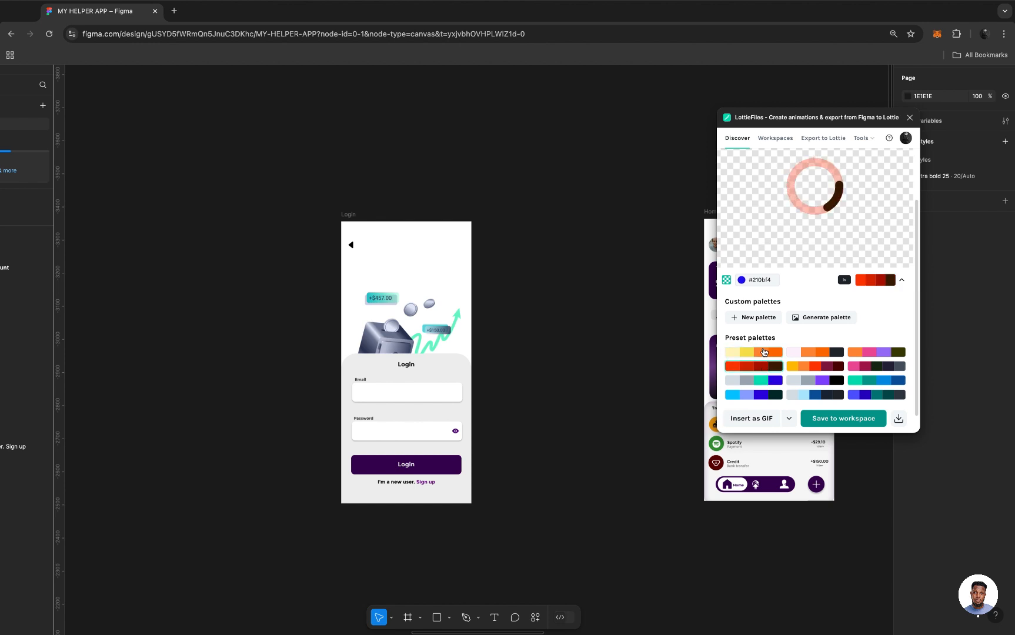
click(739, 383)
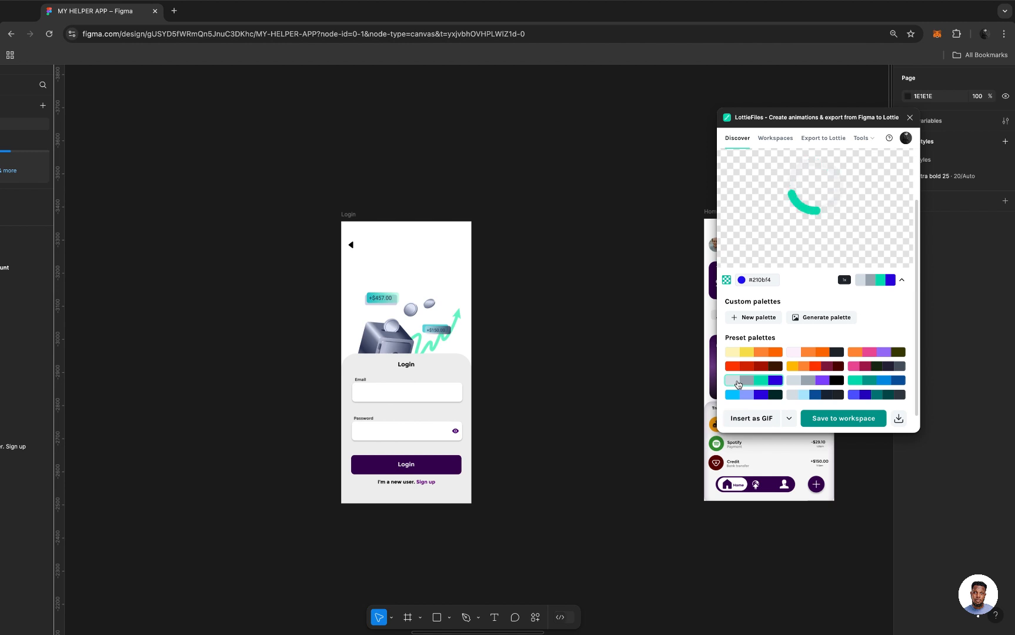
Apply the preset palette of greys, purple and black to the spinner and check its preview
scroll(794, 375, down, 1)
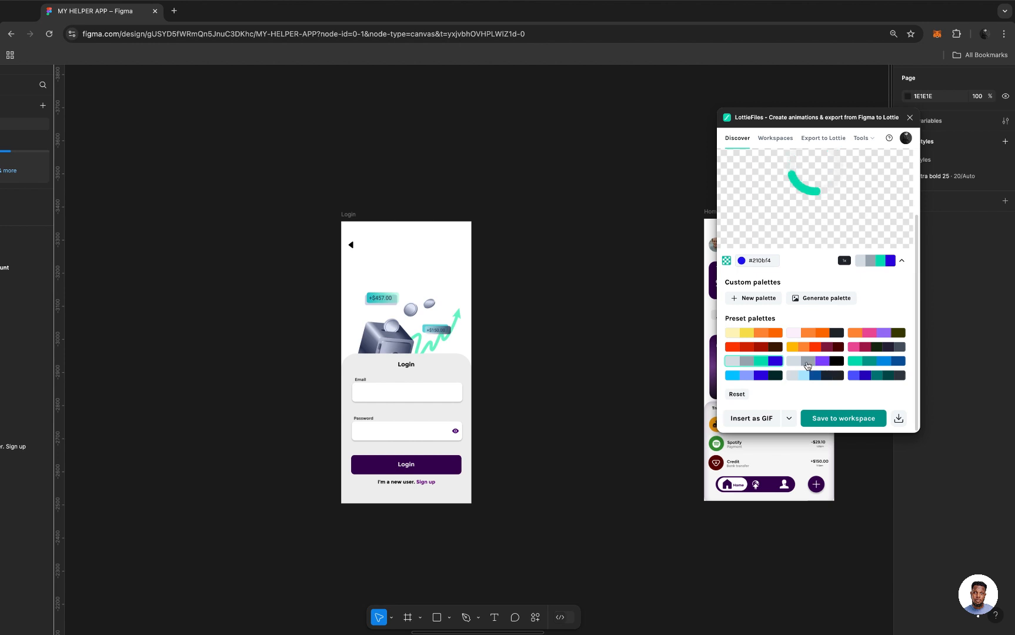
click(808, 366)
scroll(805, 304, up, 2)
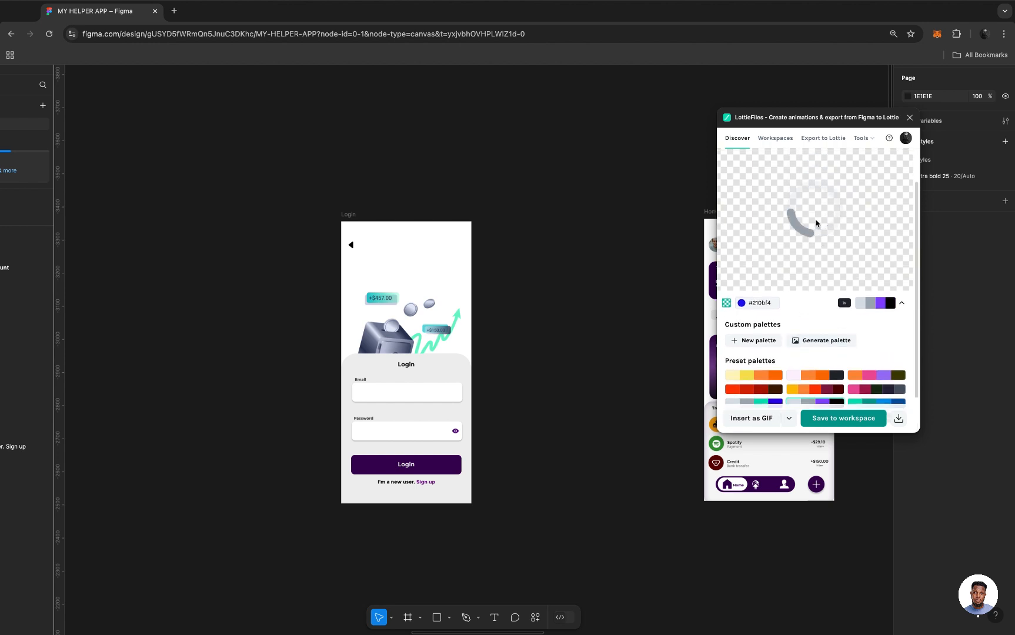
scroll(845, 375, down, 2)
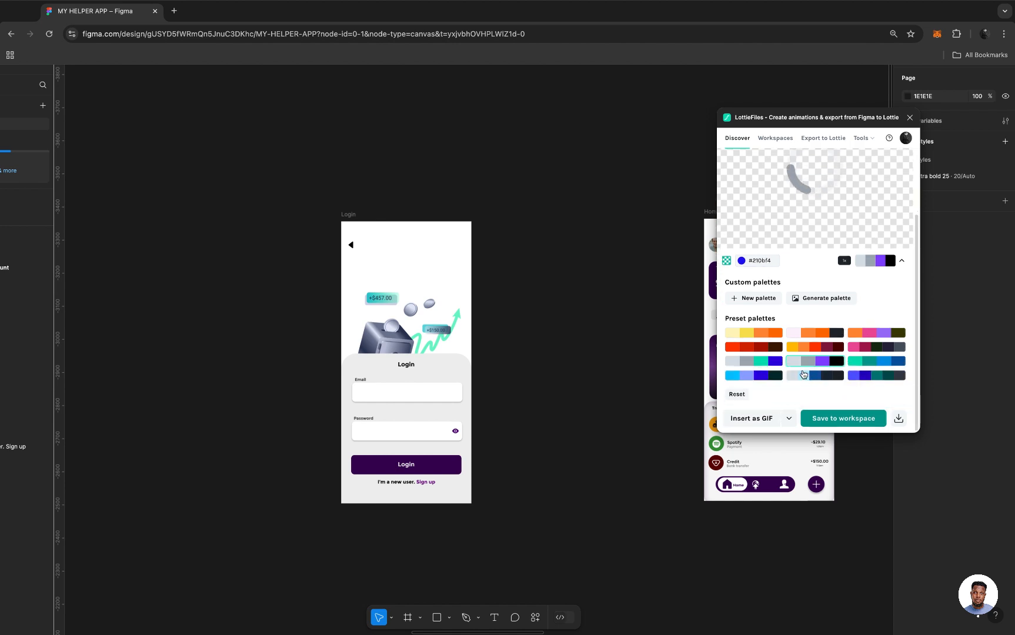
Create a new custom palette for the spinner with one dark purple colour, #451385
scroll(804, 374, up, 1)
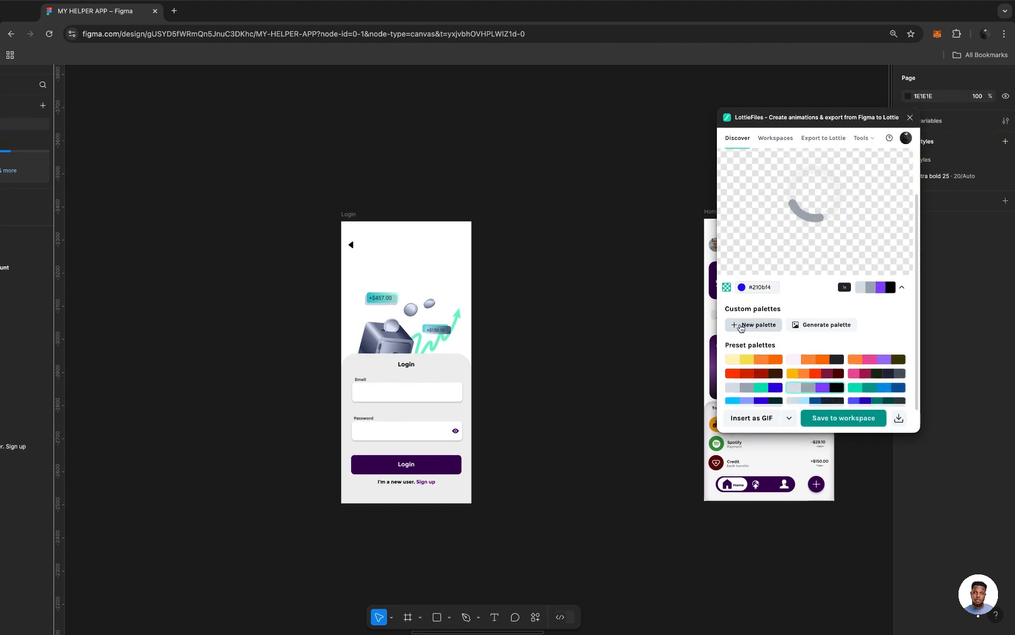
click(737, 325)
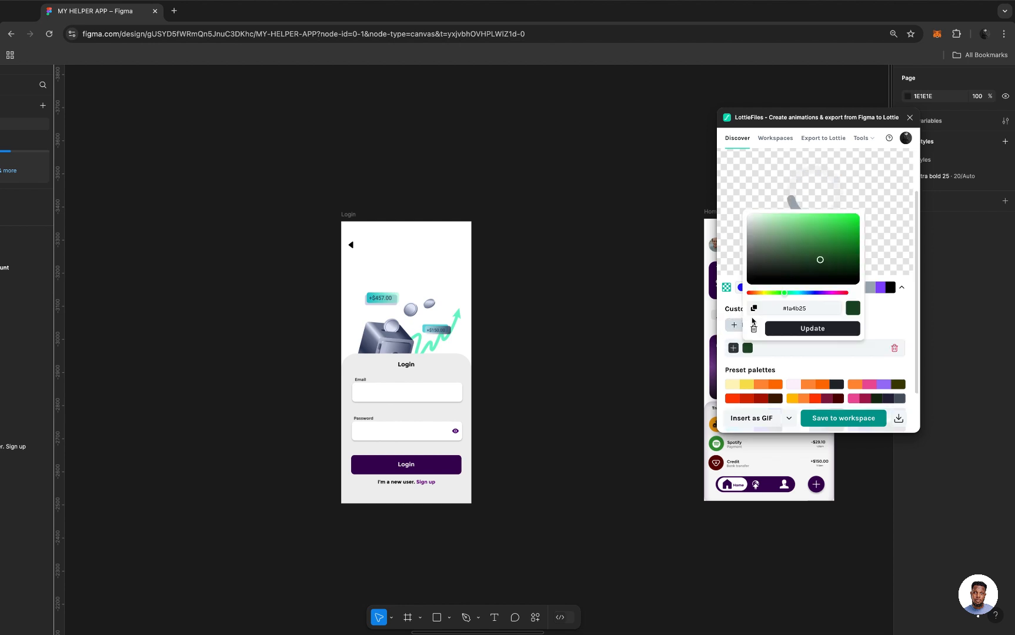
click(822, 293)
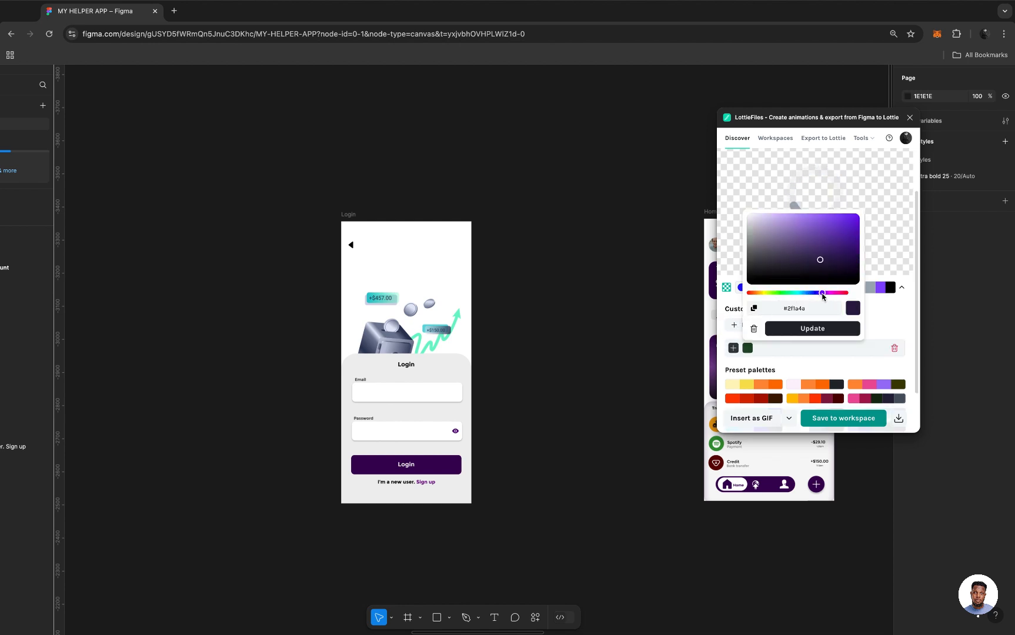
drag(840, 248, 845, 247)
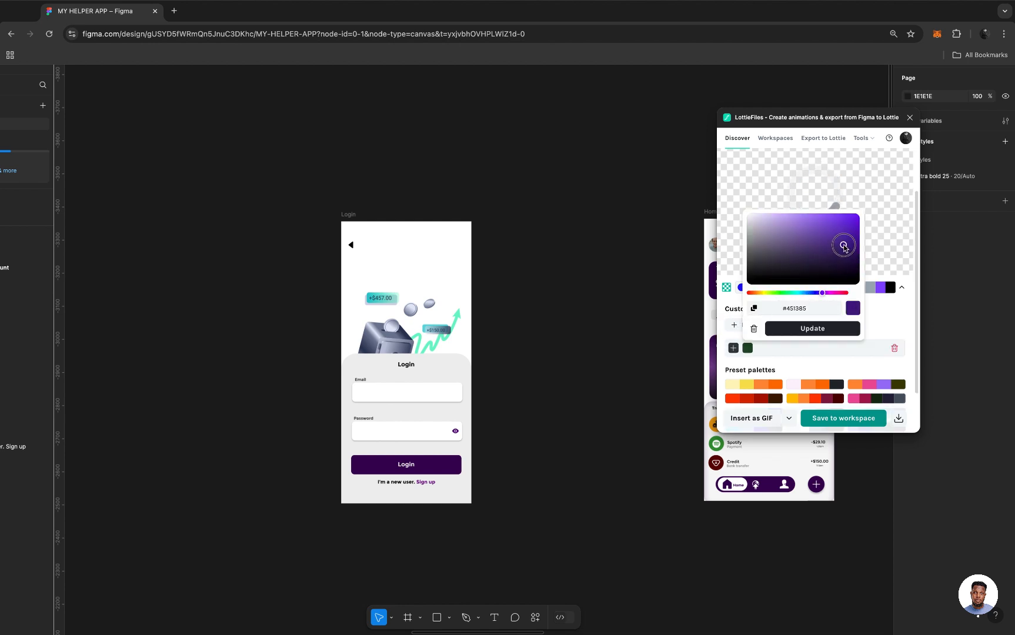
click(834, 328)
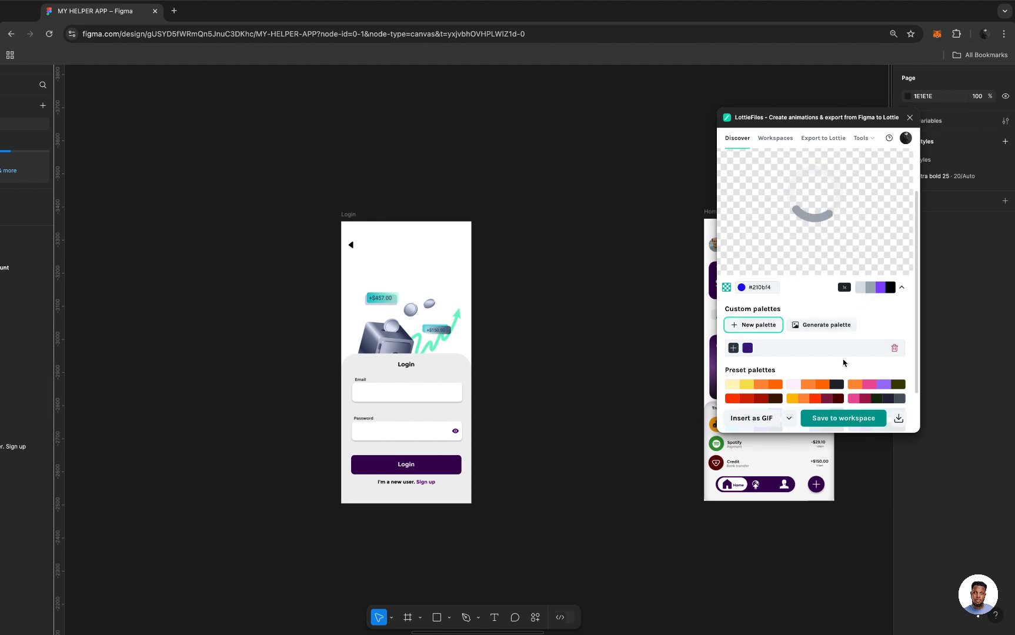
Try the light-to-dark blue preset palette on the spinner, and return to the preset of greys, purple and black
scroll(826, 386, down, 2)
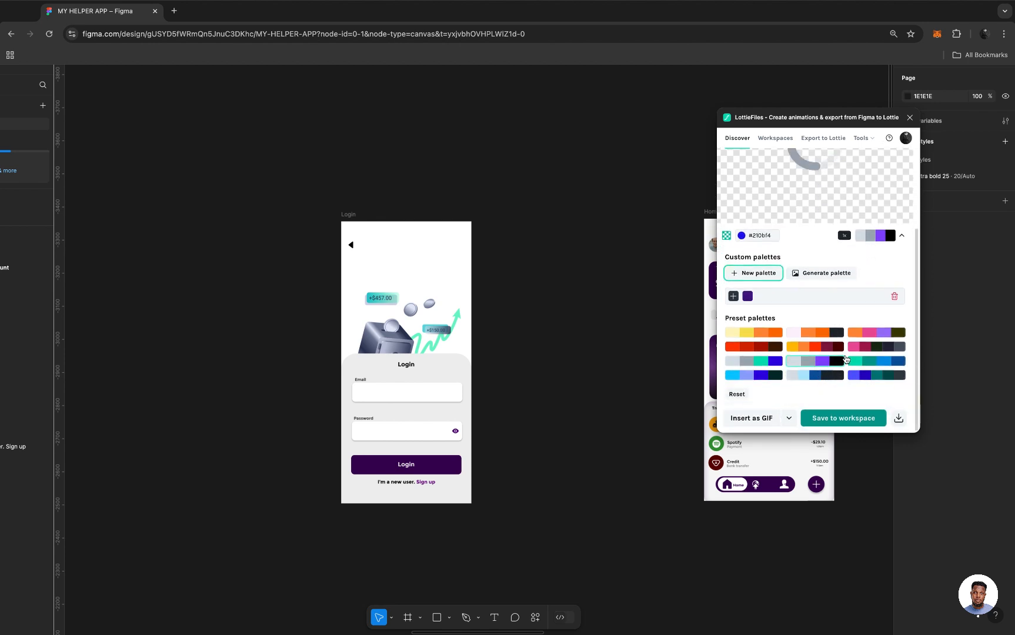
click(772, 378)
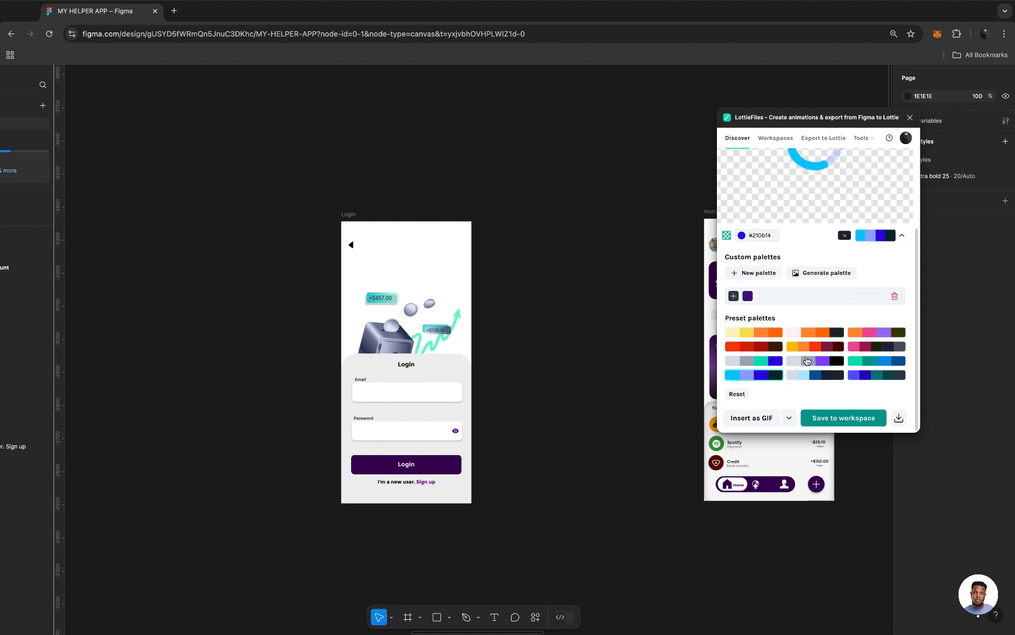
scroll(807, 362, up, 2)
scroll(807, 361, down, 2)
click(817, 361)
scroll(817, 361, up, 2)
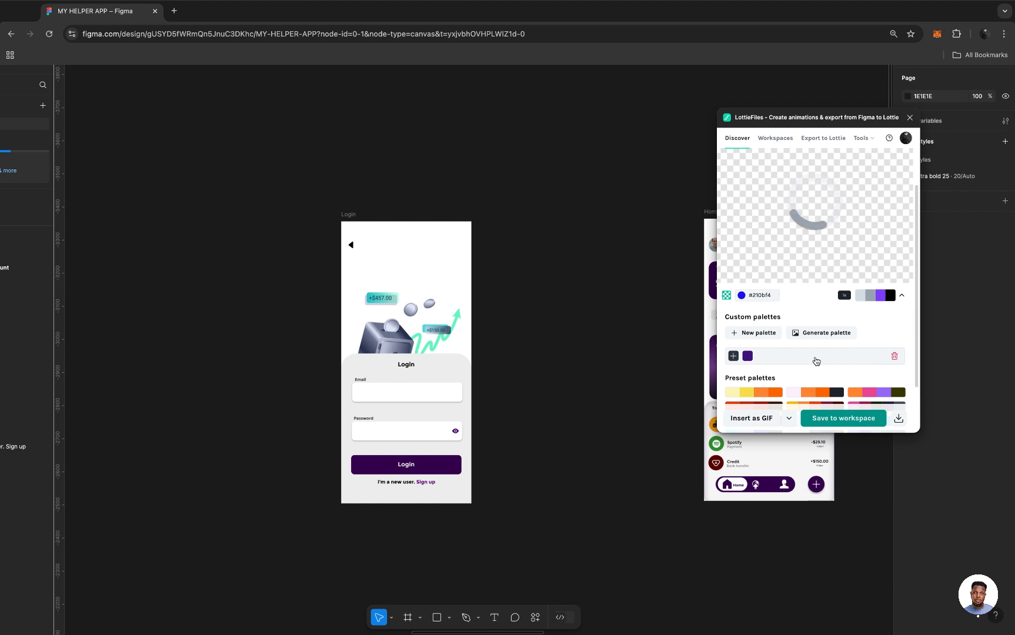
Insert the spinner onto the canvas as a Medium (500 x 500) GIF with transparency
click(757, 419)
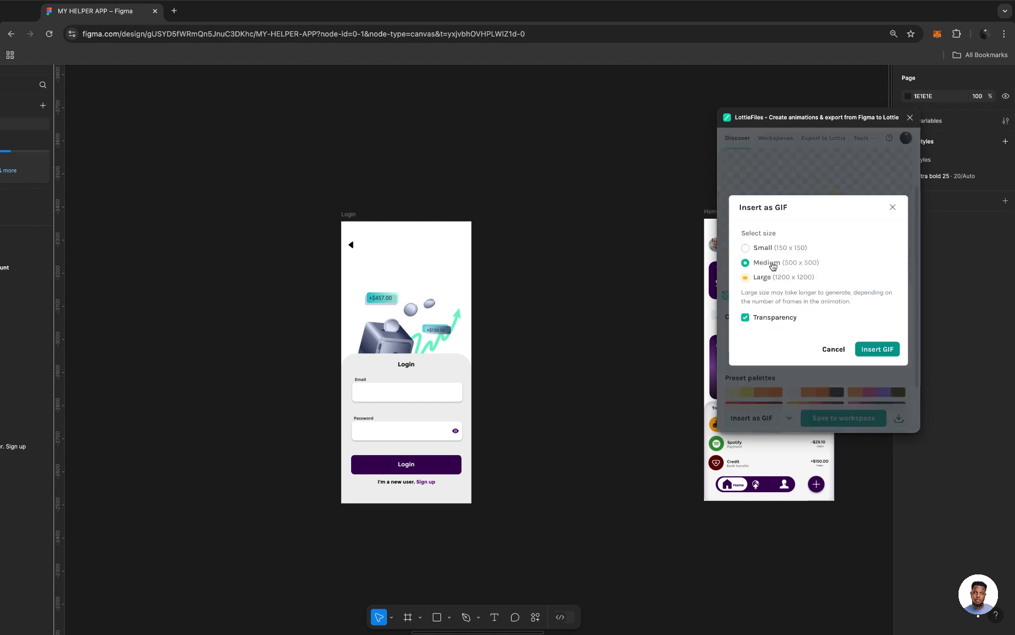
click(879, 350)
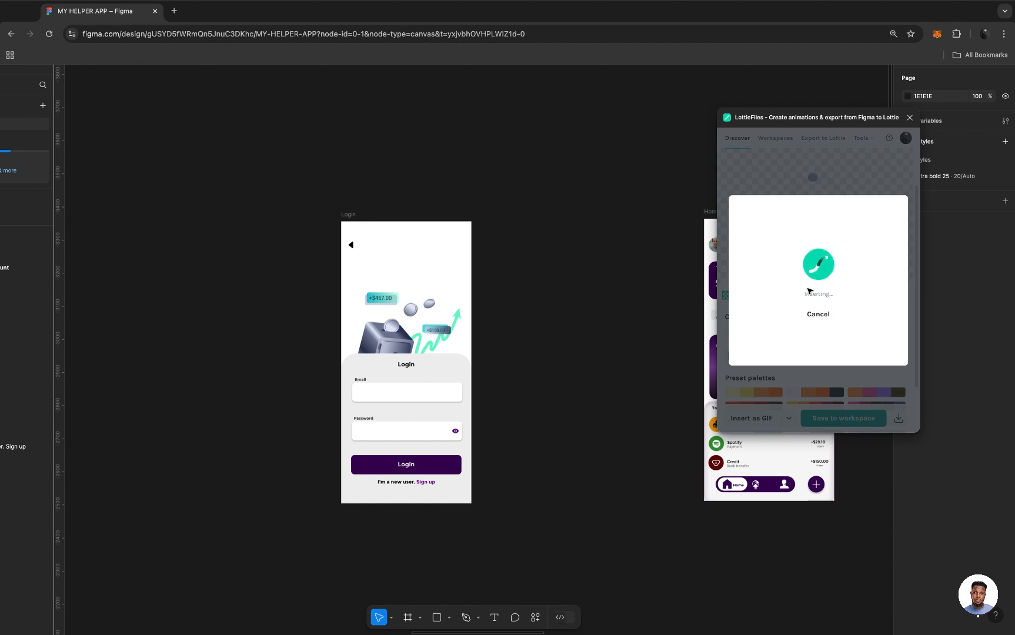
scroll(806, 165, down, 10)
scroll(805, 164, down, 3)
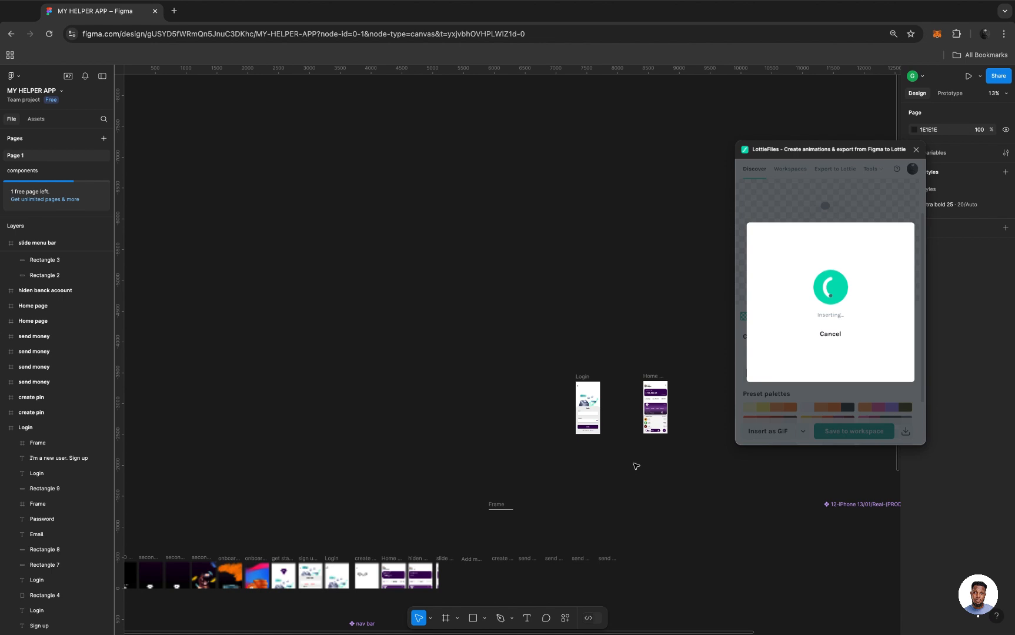
scroll(636, 467, up, 10)
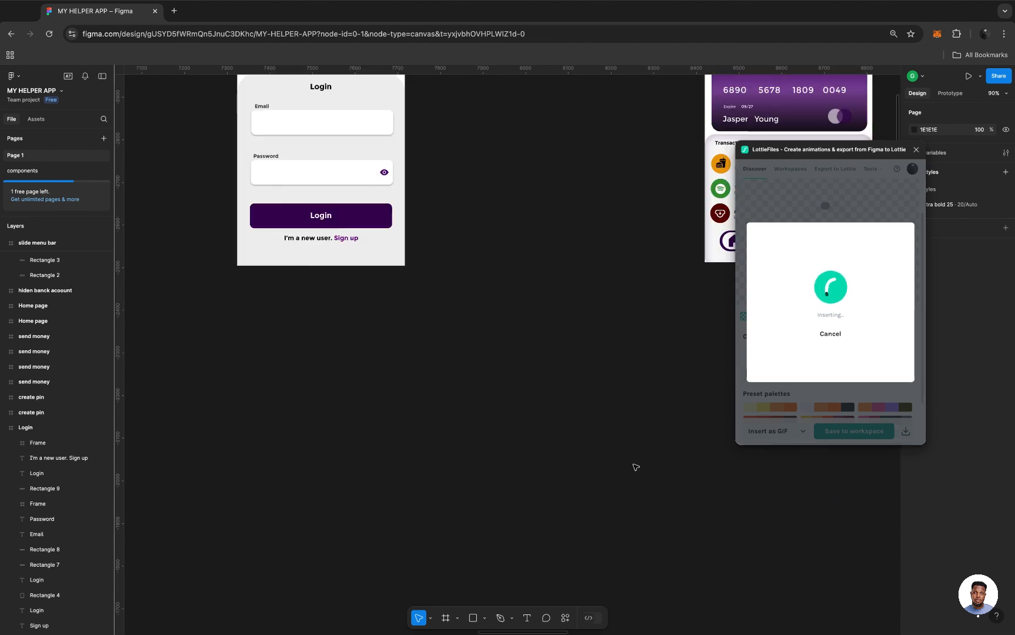
scroll(636, 466, down, 4)
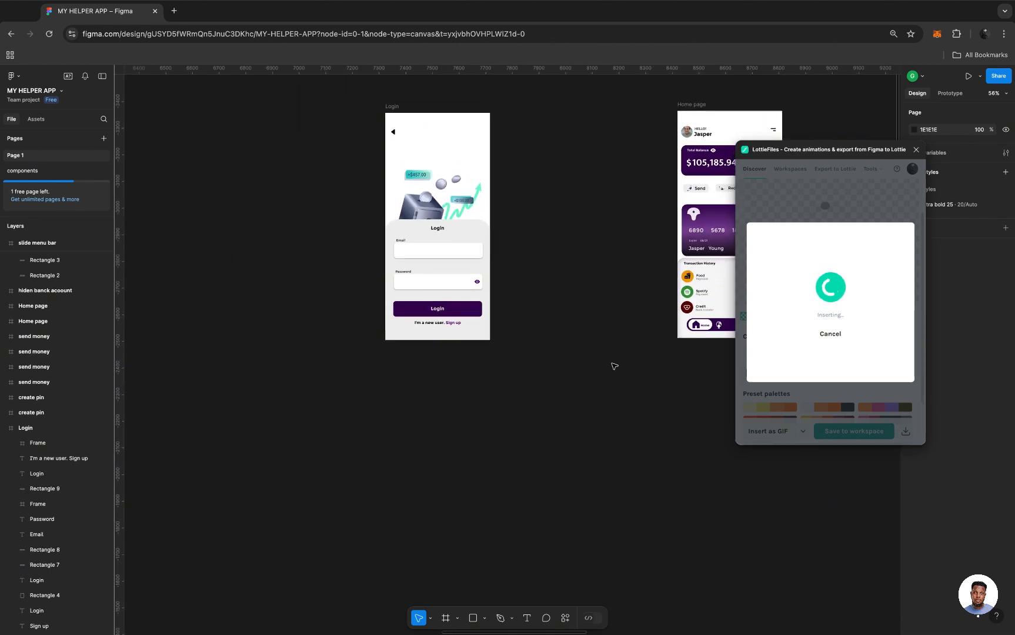
scroll(615, 366, up, 1)
scroll(615, 366, up, 5)
scroll(615, 367, right, 4)
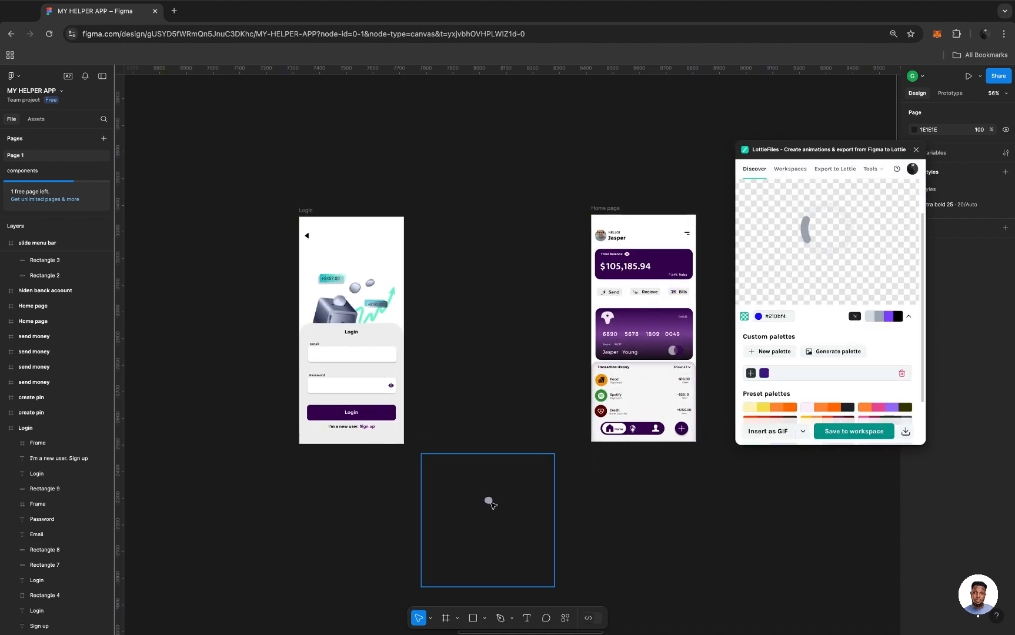
Scale the inserted spinner GIF down to about 82 × 82 and close the LottieFiles plugin
click(492, 504)
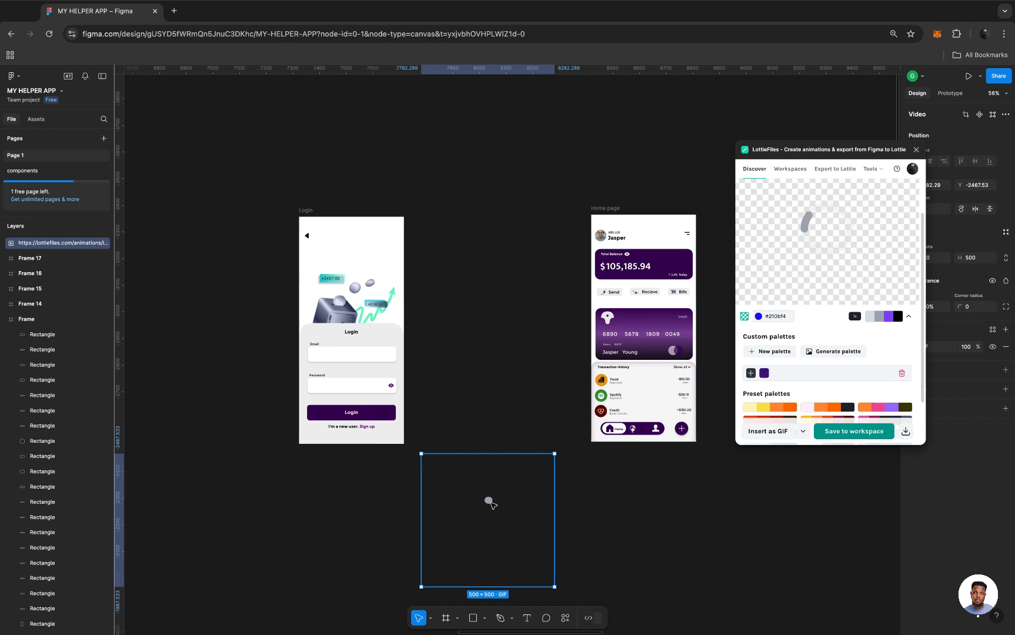
key(k)
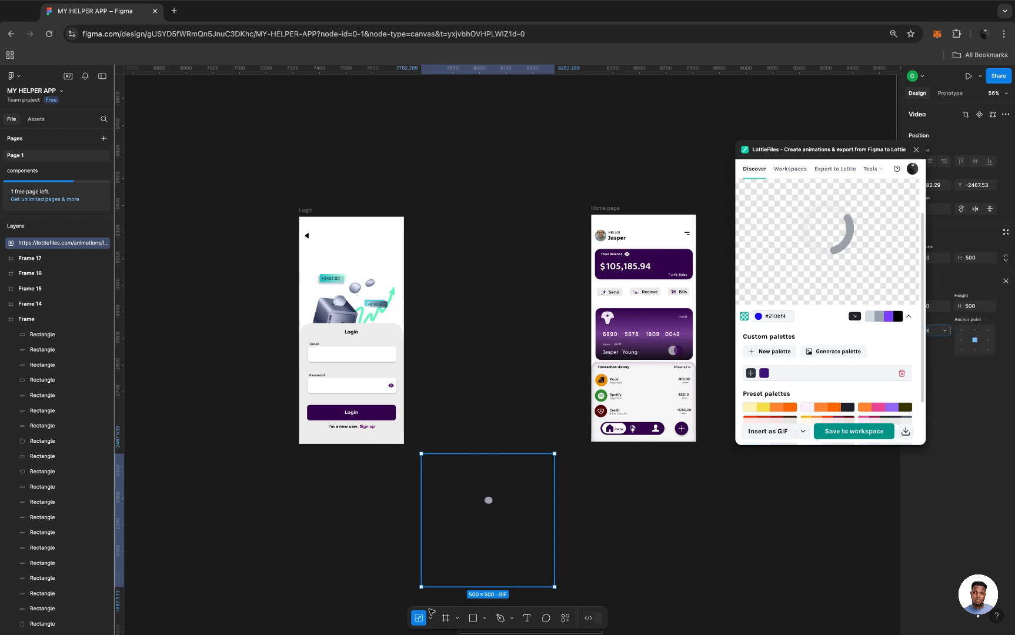
drag(420, 587, 533, 472)
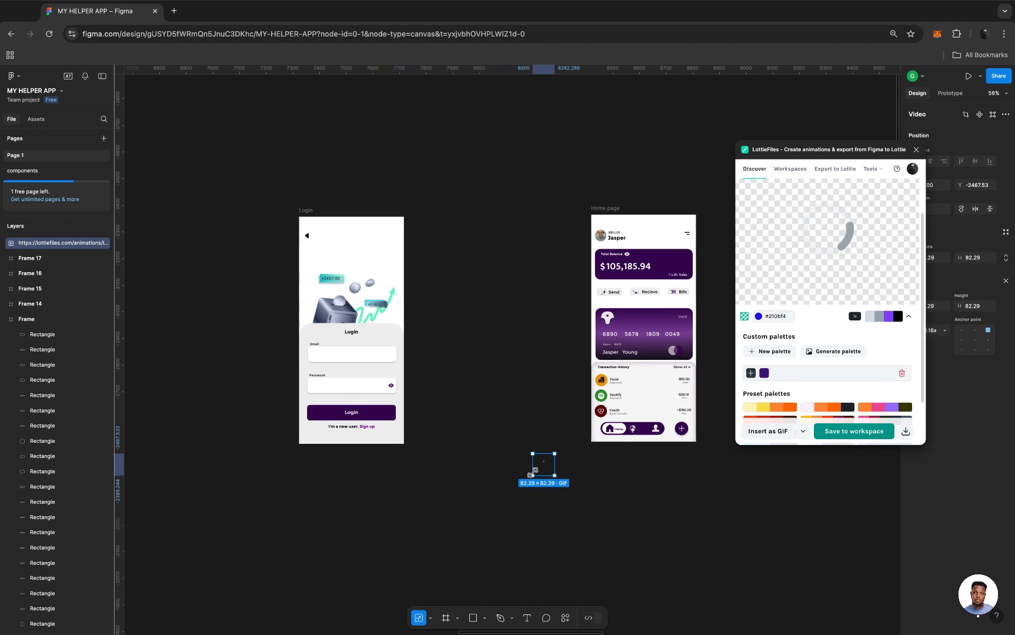
key(Return)
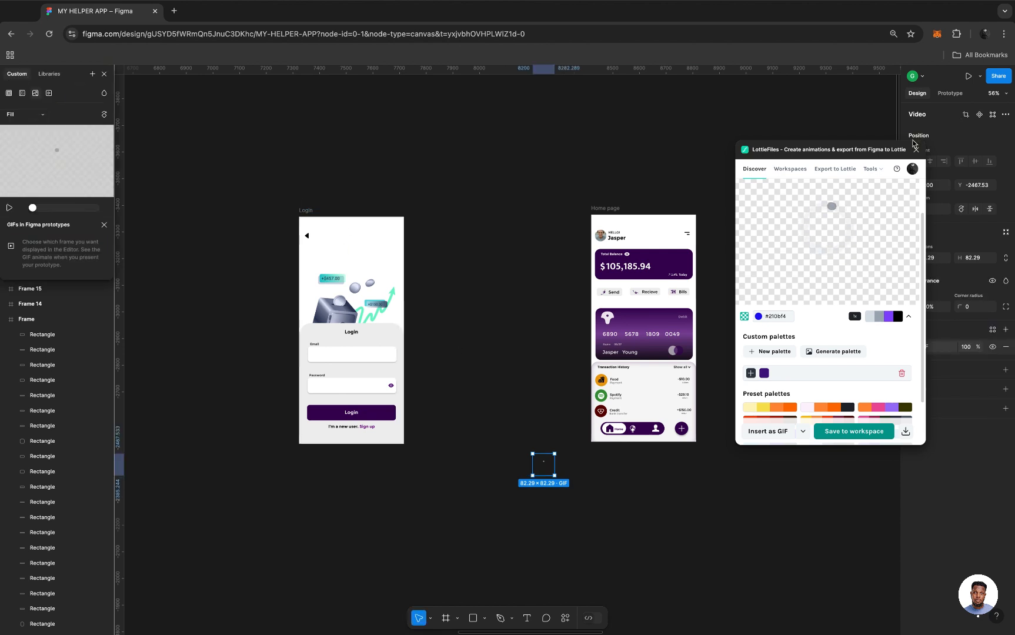
click(917, 149)
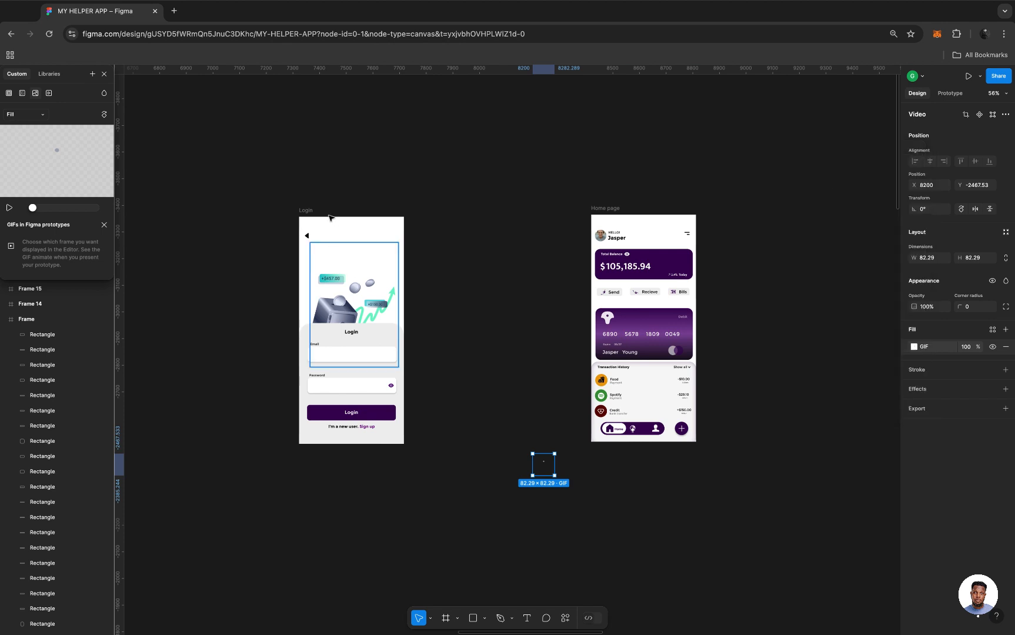
Duplicate the Login frame and delete the Login label from the copy's purple button
click(306, 211)
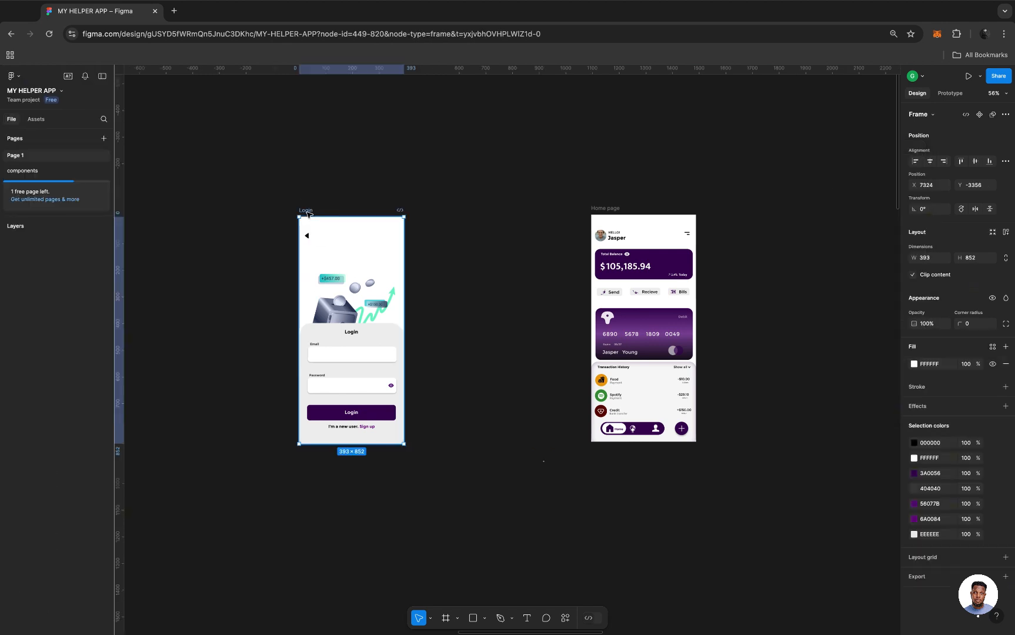
key(super+d)
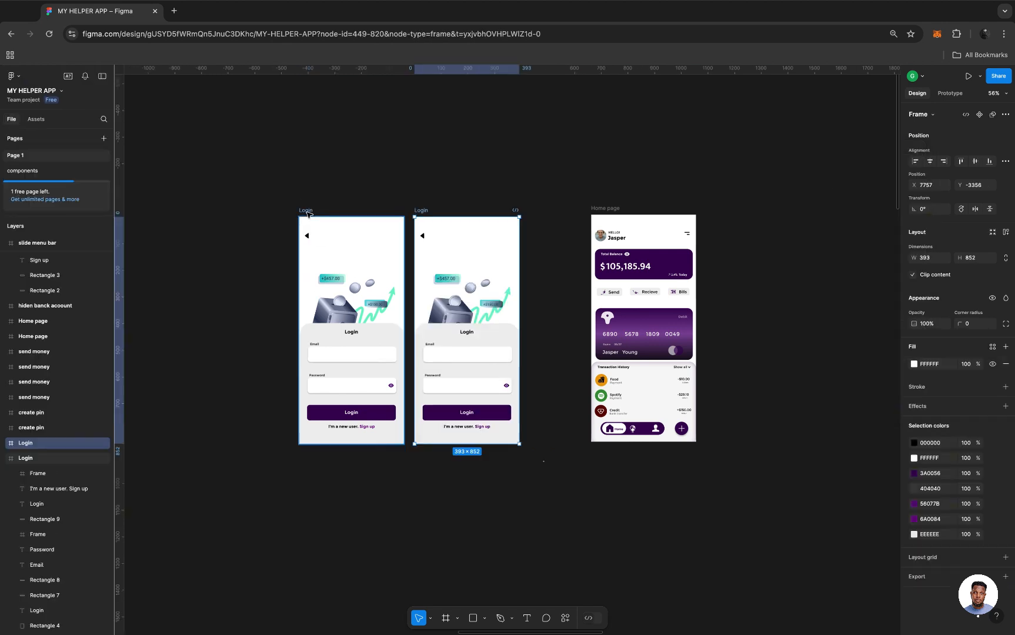
scroll(465, 441, up, 5)
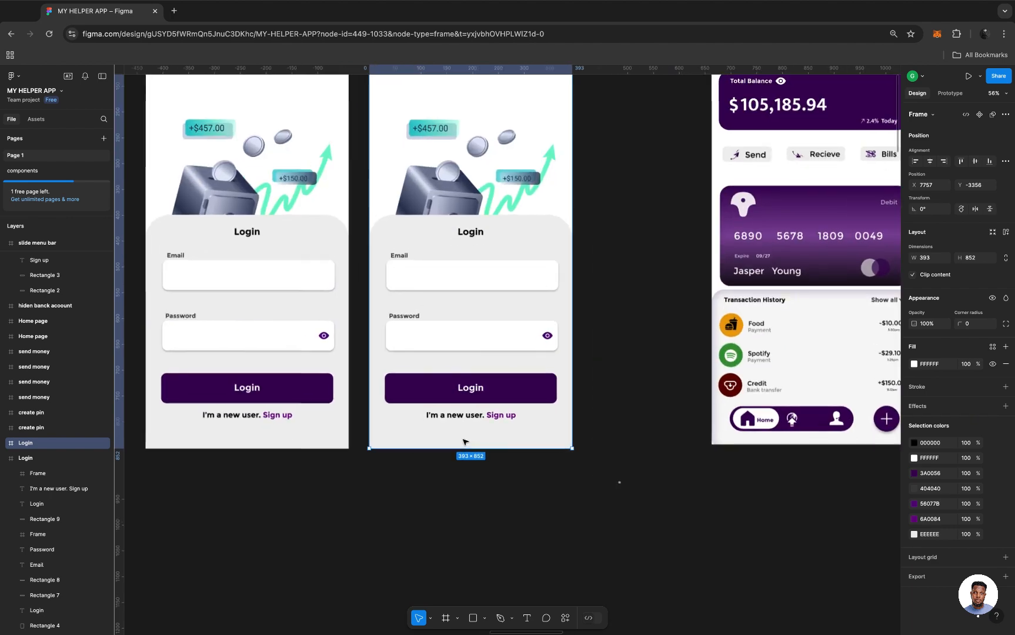
click(477, 379)
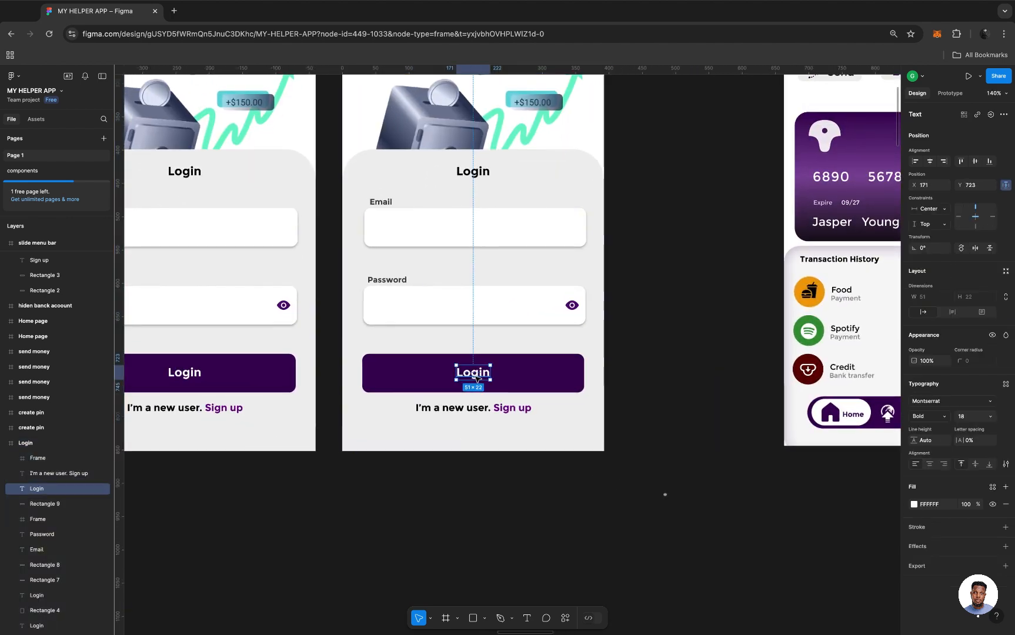
key(BackSpace)
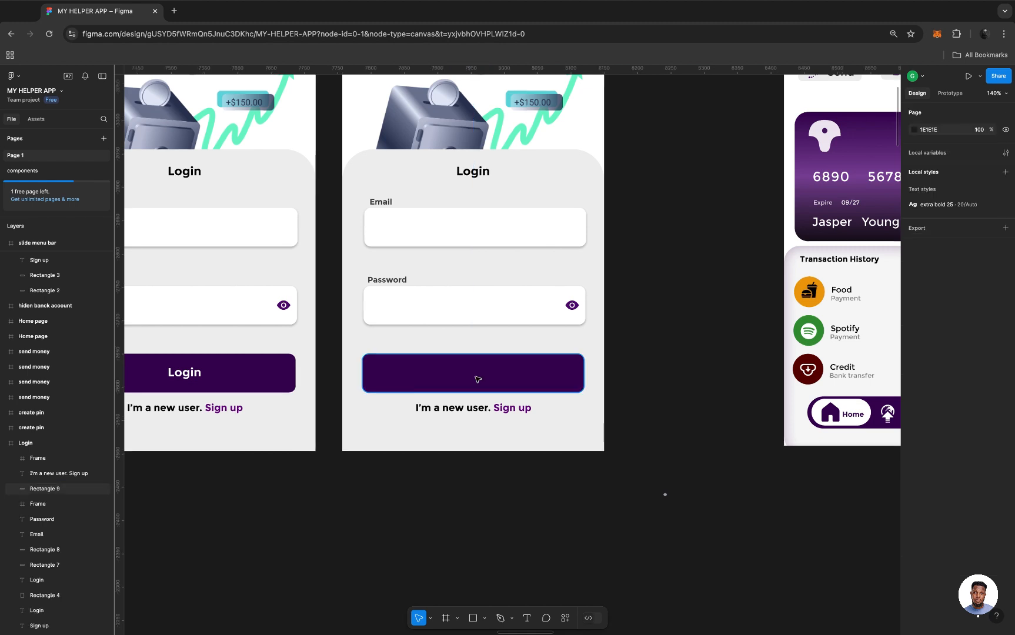
Move the spinner GIF onto the duplicated frame's blank purple button and align their horizontal centres
click(669, 496)
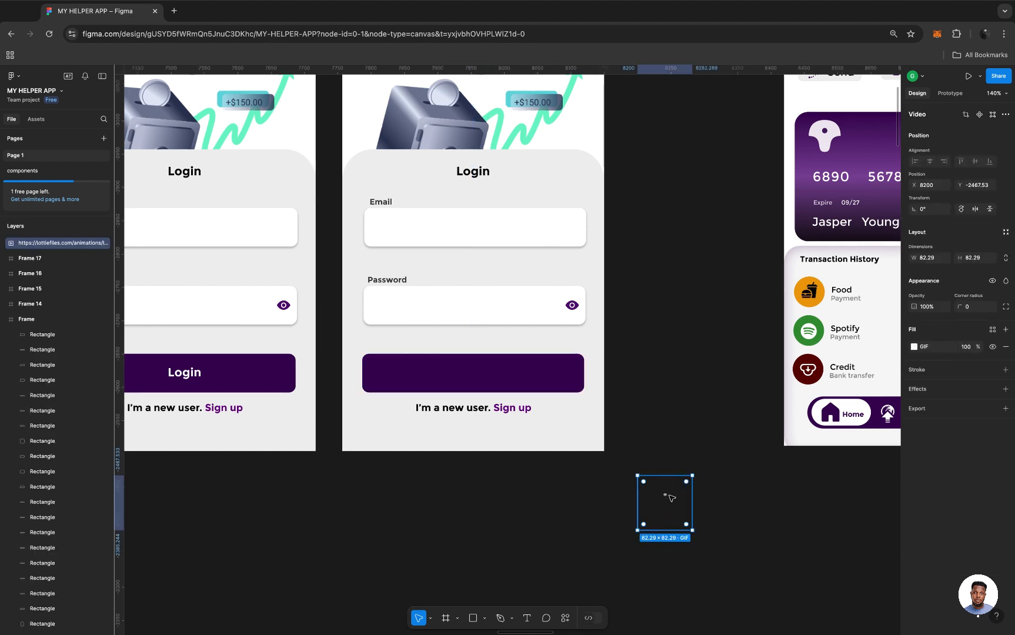
drag(671, 499, 481, 382)
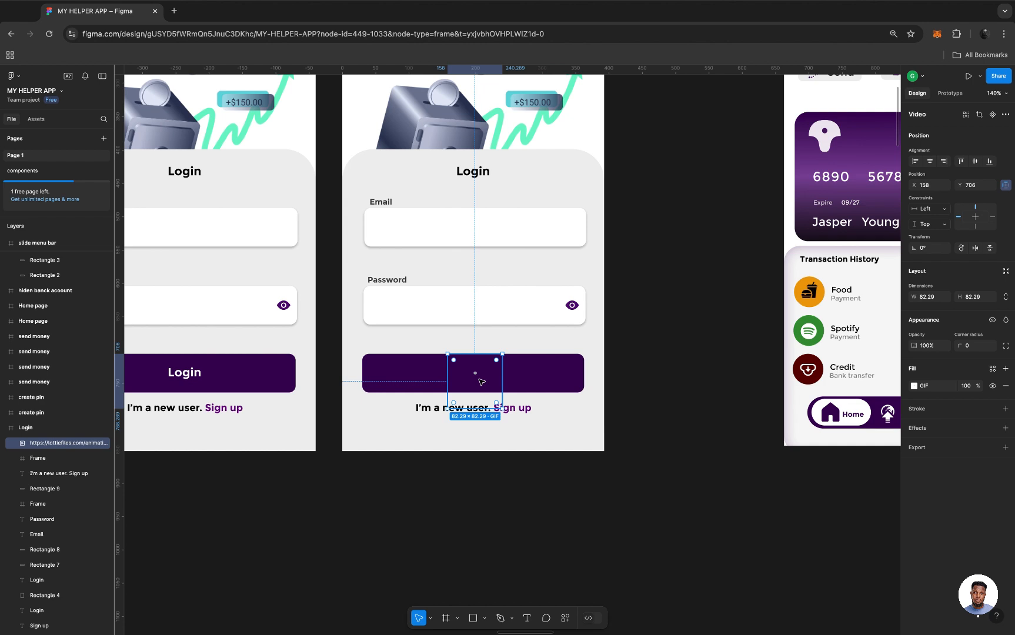
shift+click(547, 371)
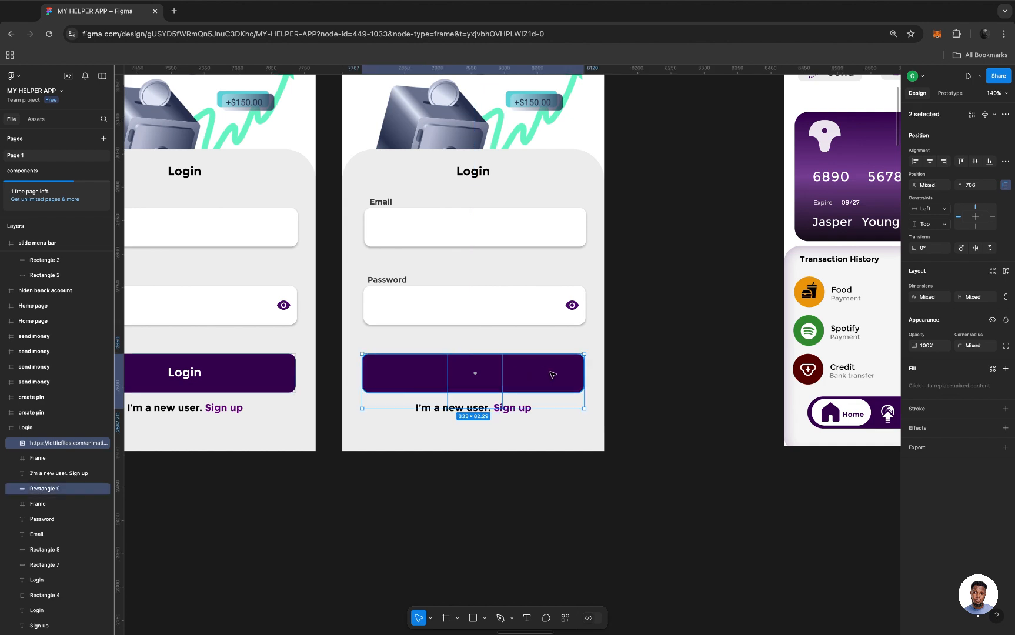
click(931, 164)
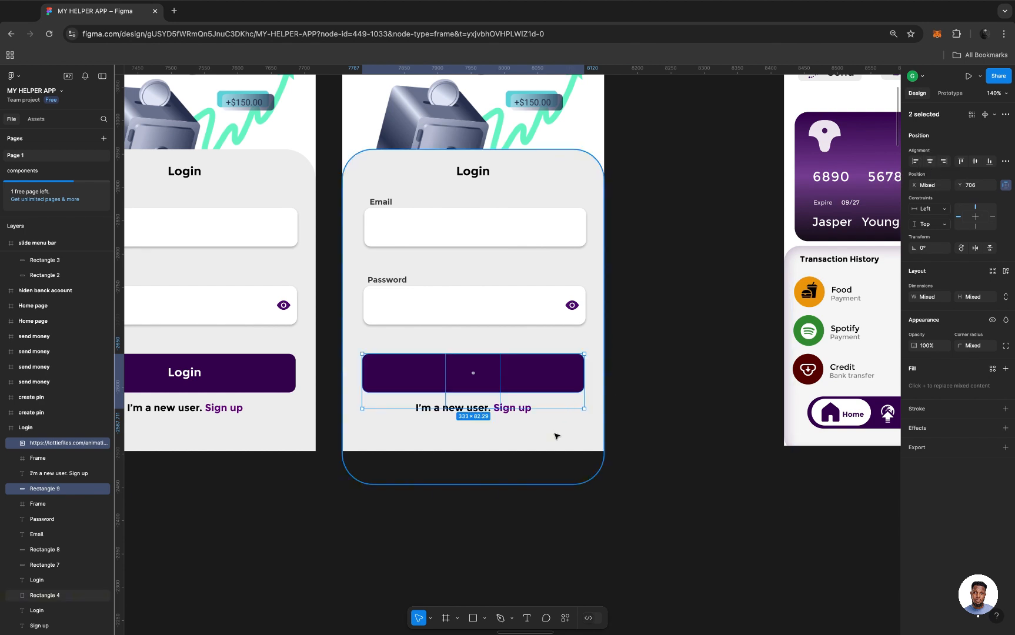
Preview the duplicated Login frame as a prototype to check the button's spinner animation, and close the preview
scroll(553, 438, down, 5)
scroll(553, 438, up, 3)
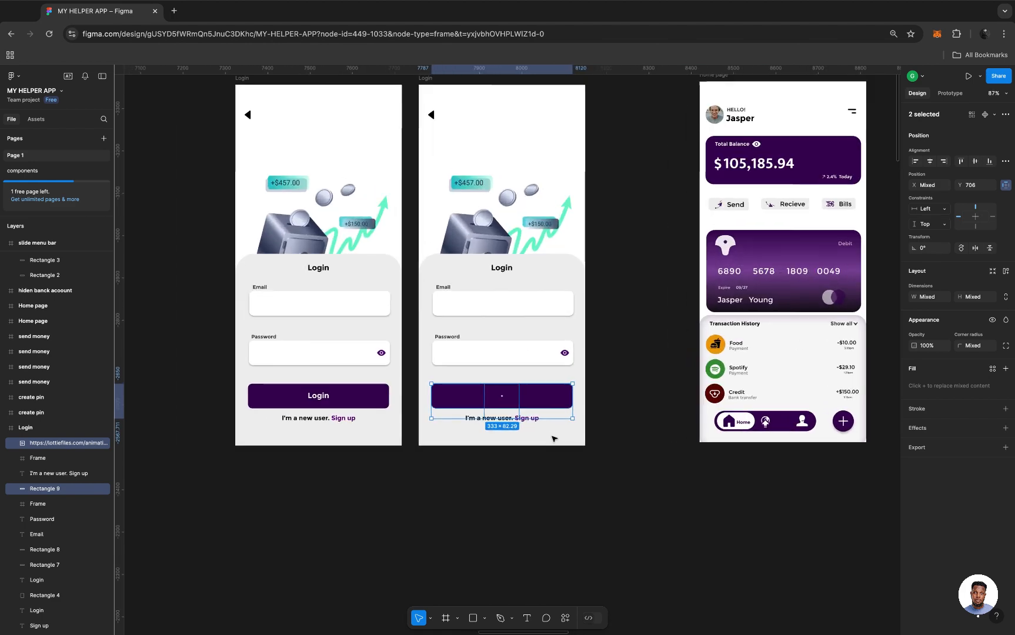
scroll(553, 439, up, 1)
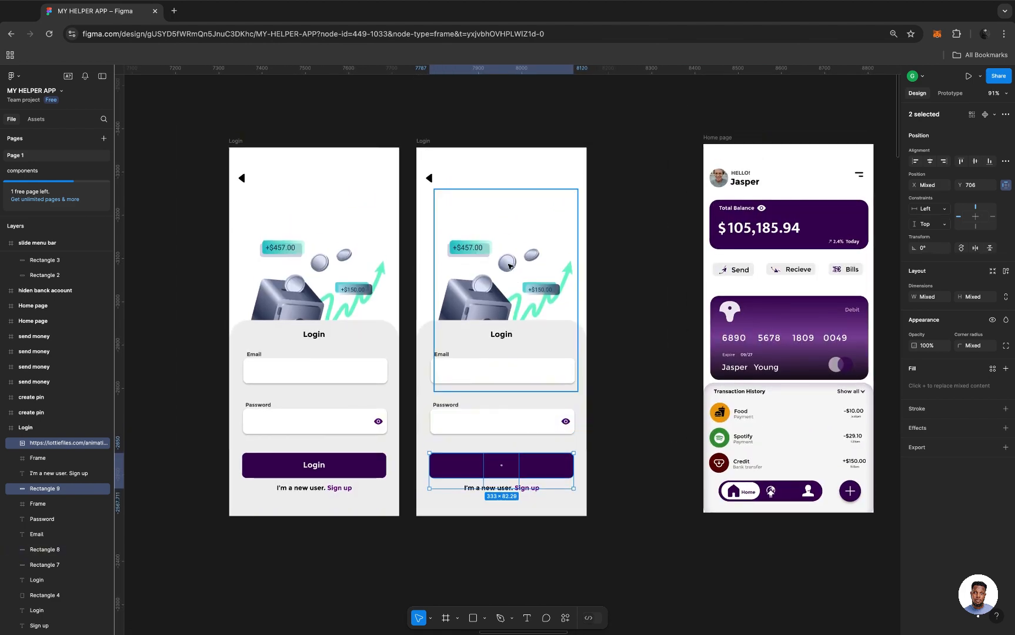
key(shift+space)
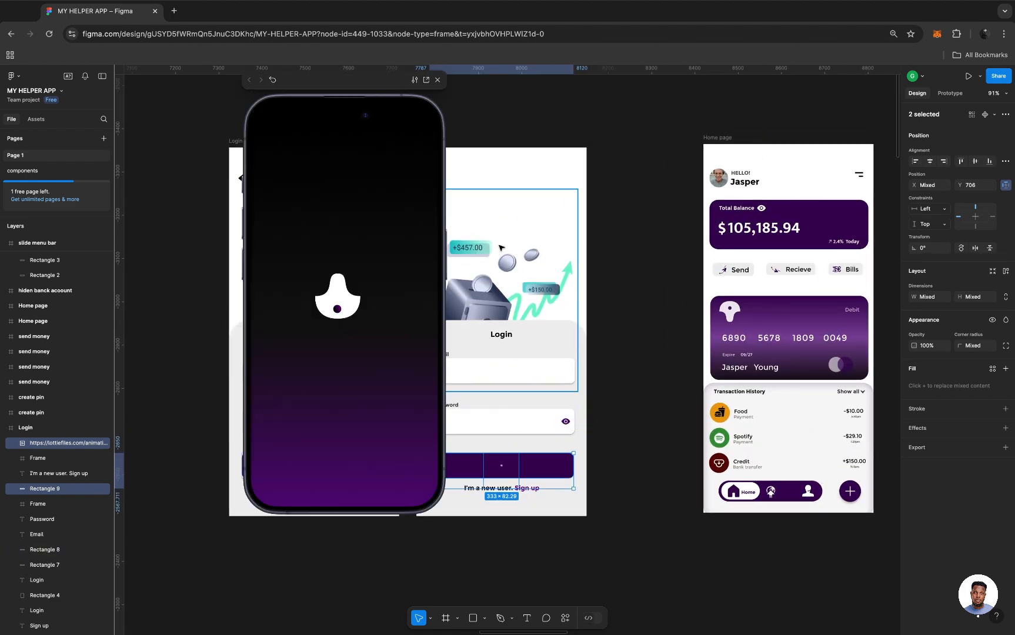
click(438, 80)
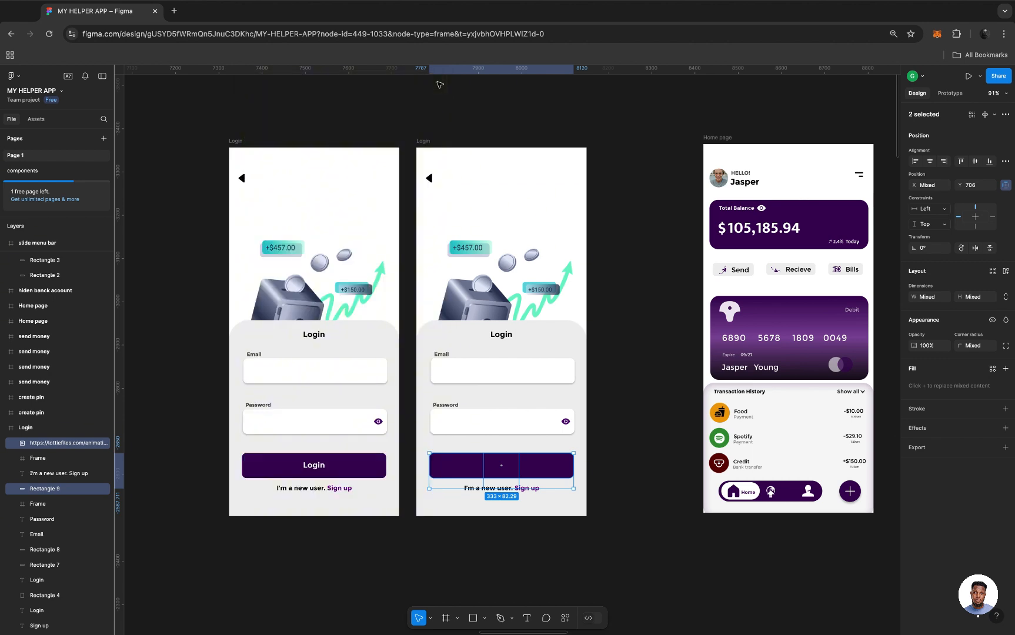
click(423, 142)
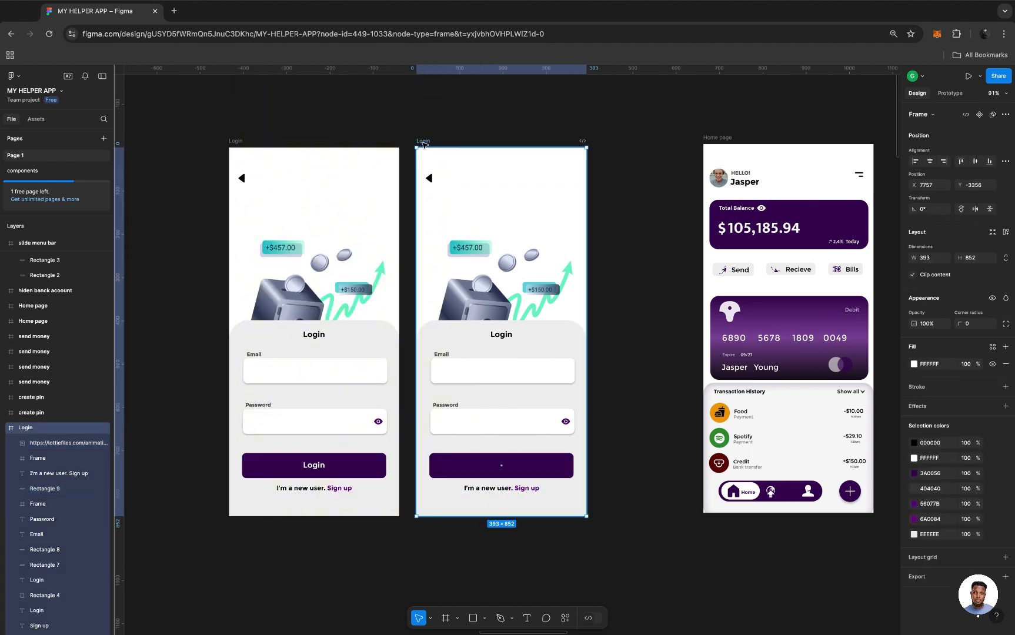
key(shift+space)
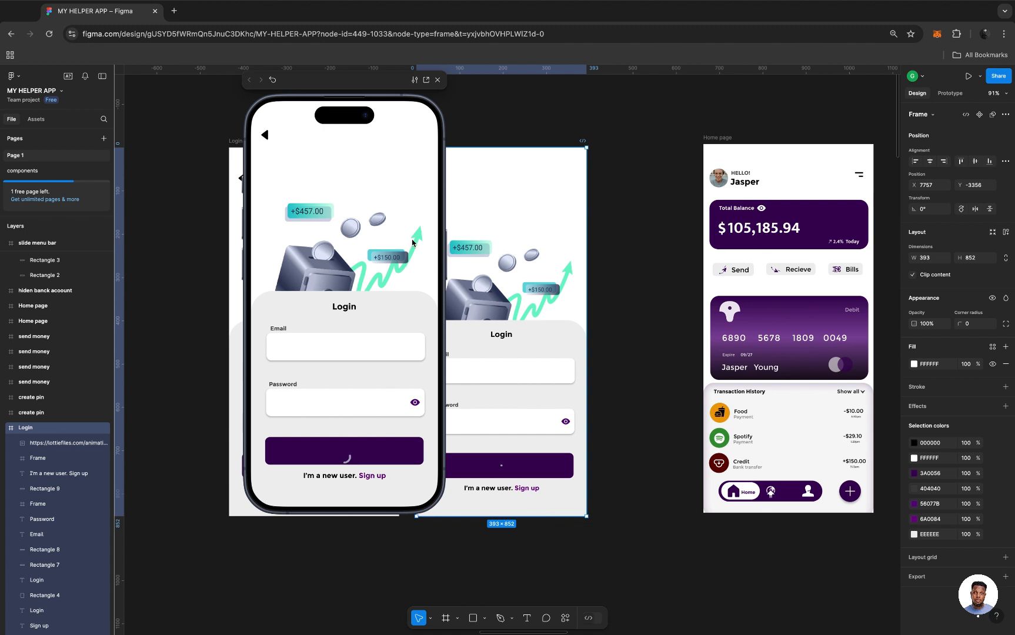
click(441, 83)
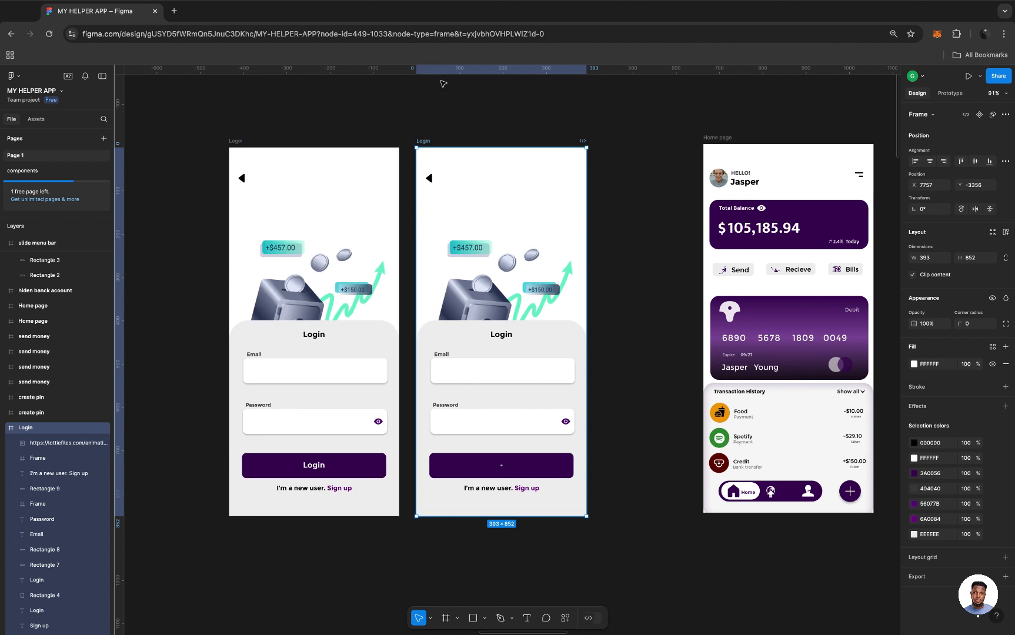
Nudge the spinner GIF upward within the duplicated frame's purple button and preview that frame to check its placement
click(505, 468)
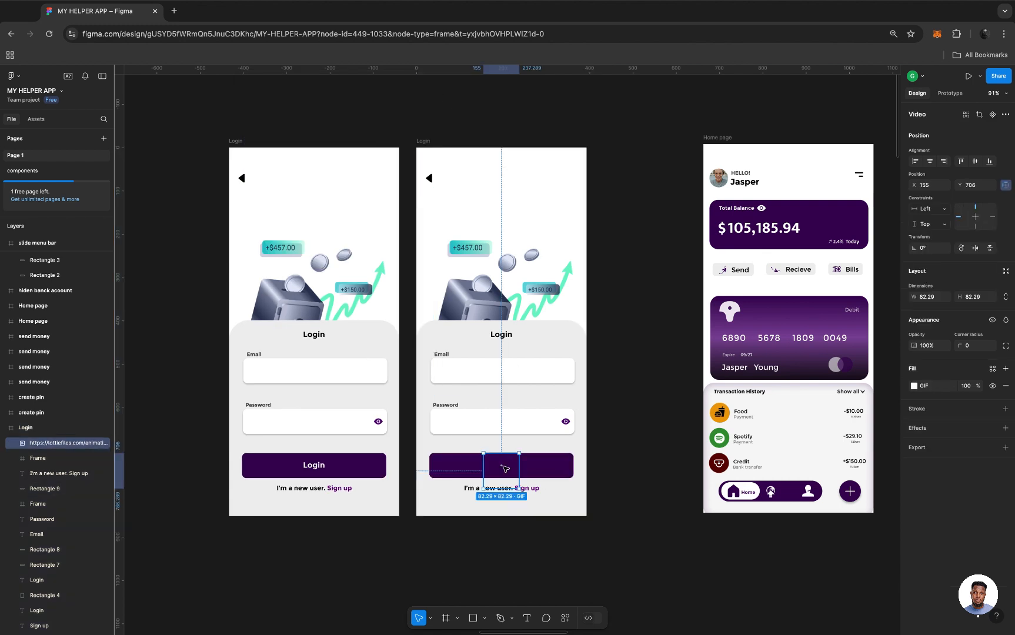
key(Up)
key(Up)
key(Up)
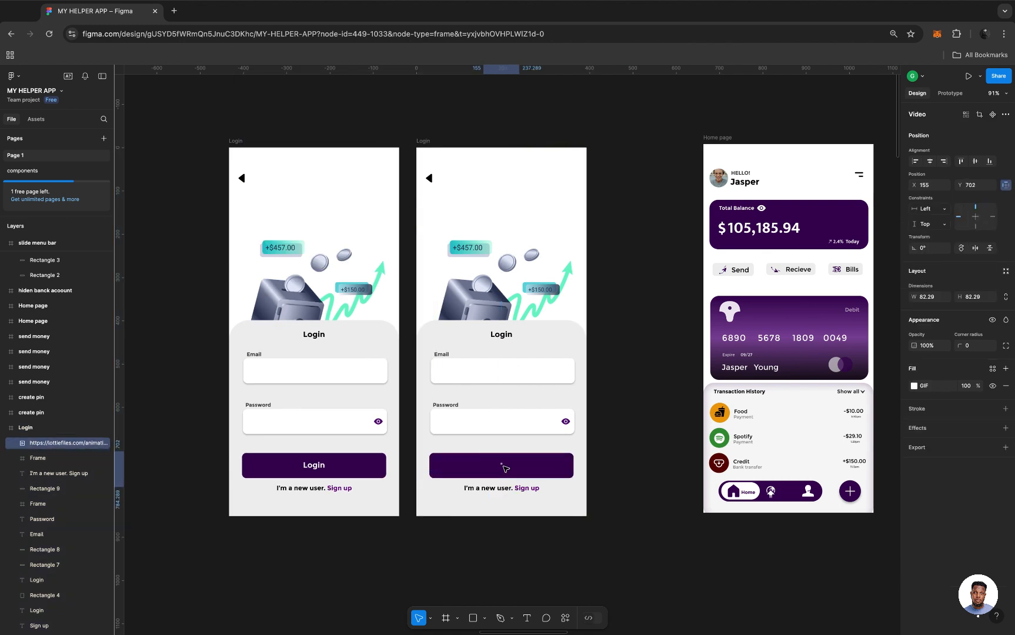
click(426, 146)
key(shift+space)
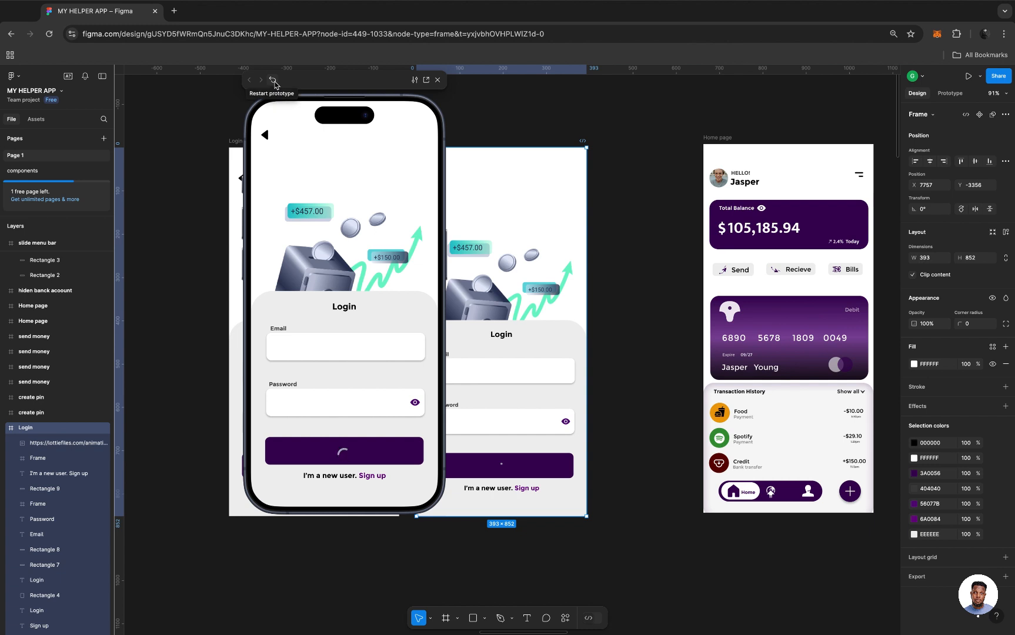
click(437, 80)
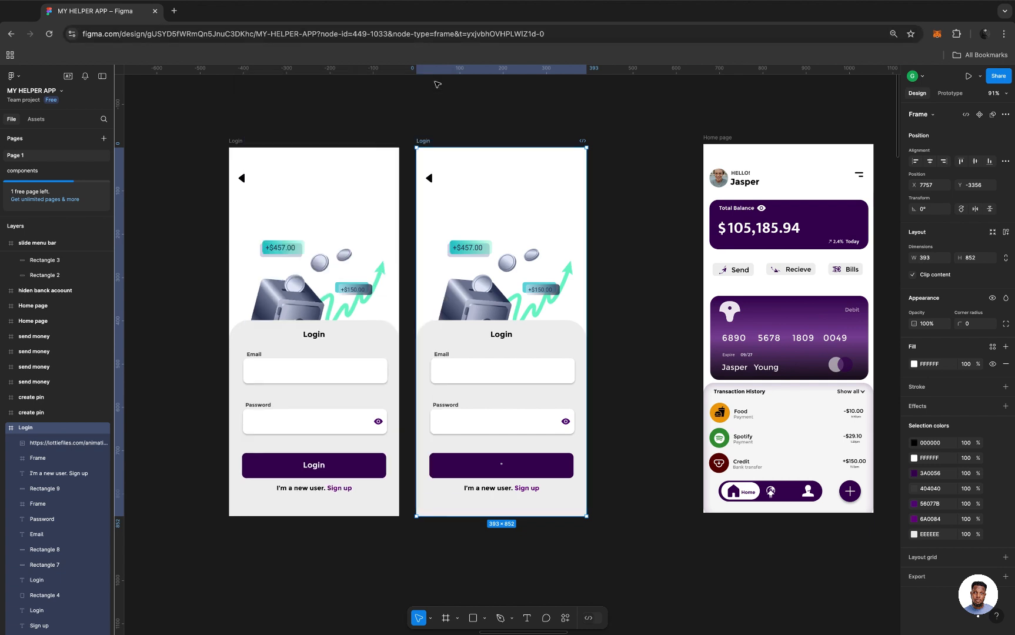
Raise the spinner GIF to Y 700 and run a preview of the duplicated Login frame again
click(505, 466)
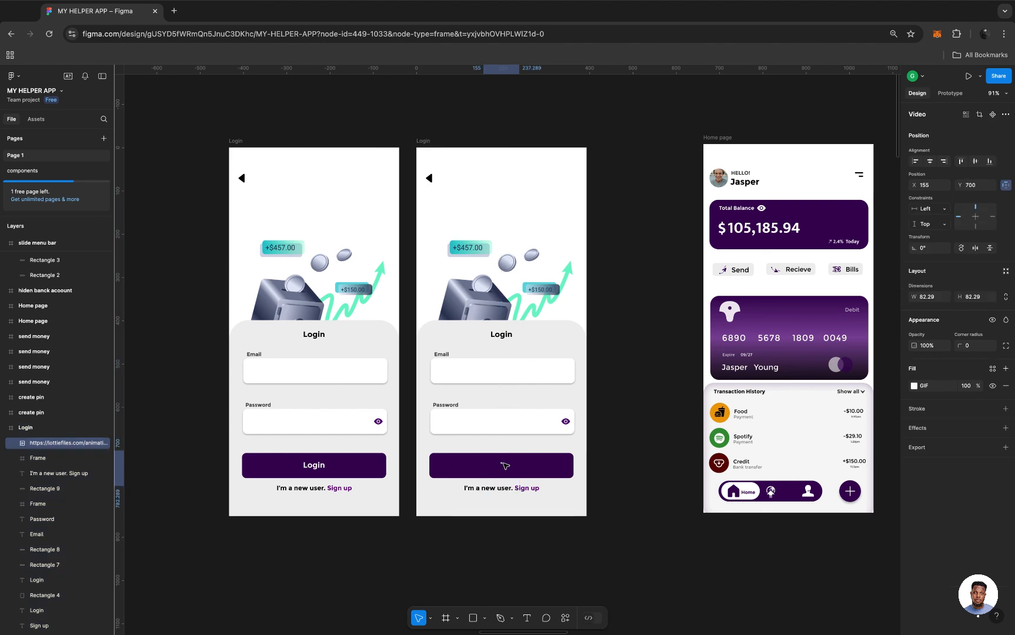
click(423, 142)
key(shift+space)
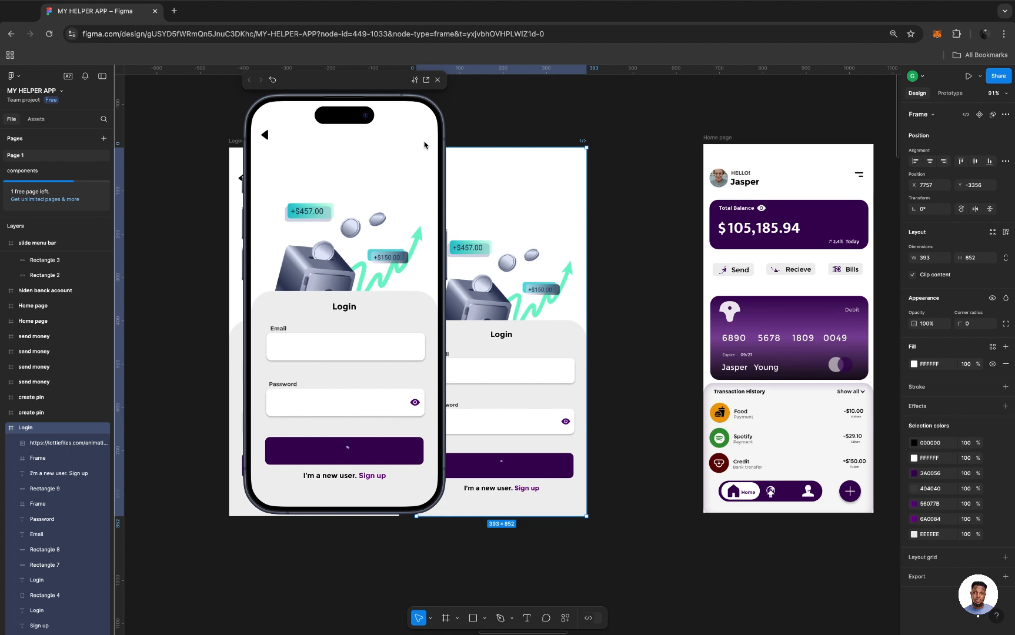
click(438, 81)
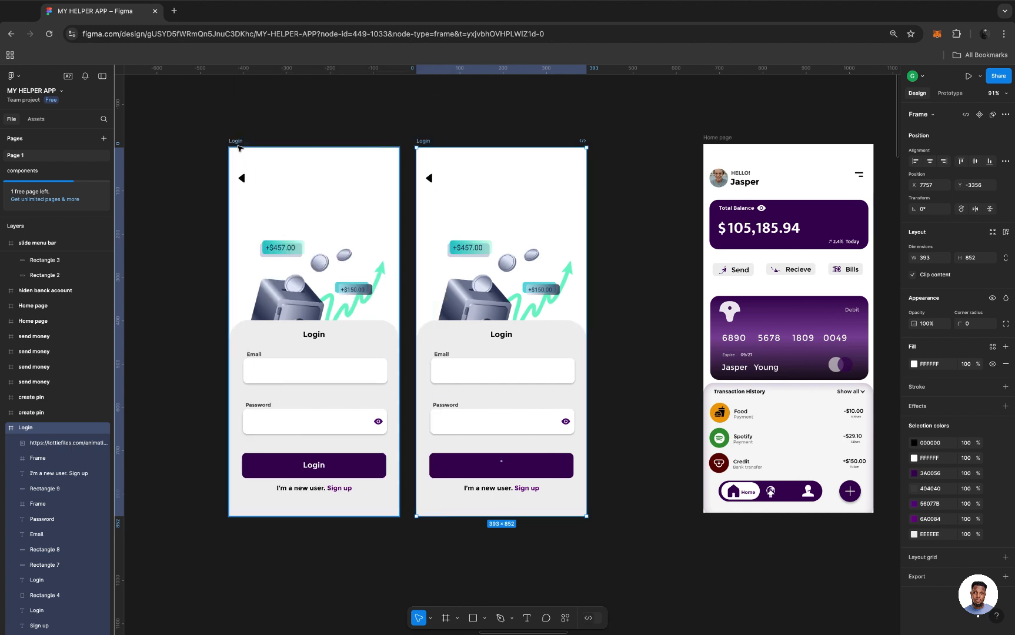
Link the original Login frame's purple button to the duplicated Login frame with an On tap, Navigate to, Instant interaction
click(307, 416)
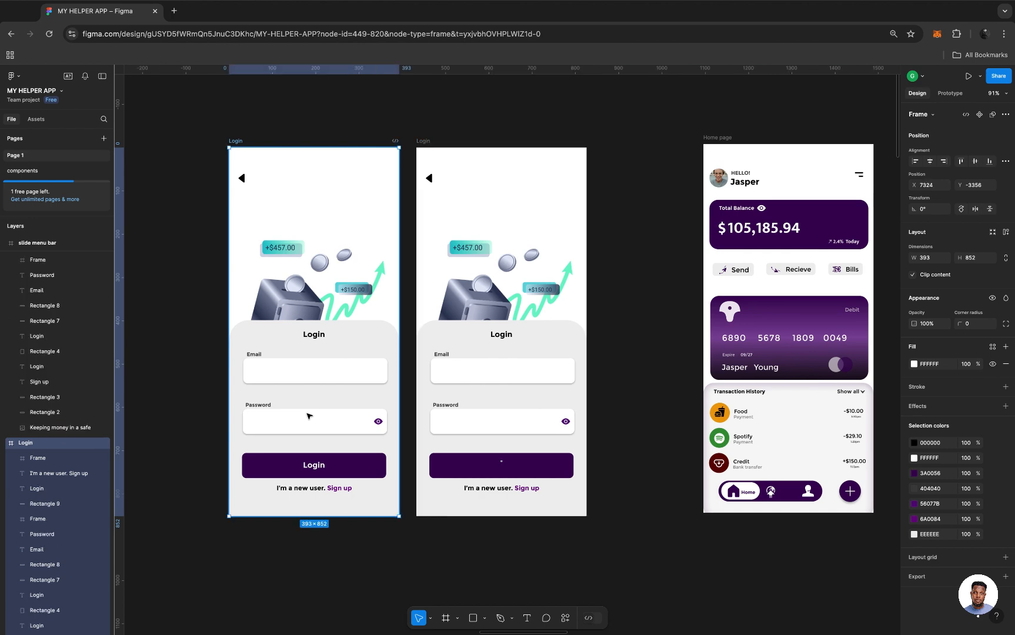
scroll(309, 419, up, 5)
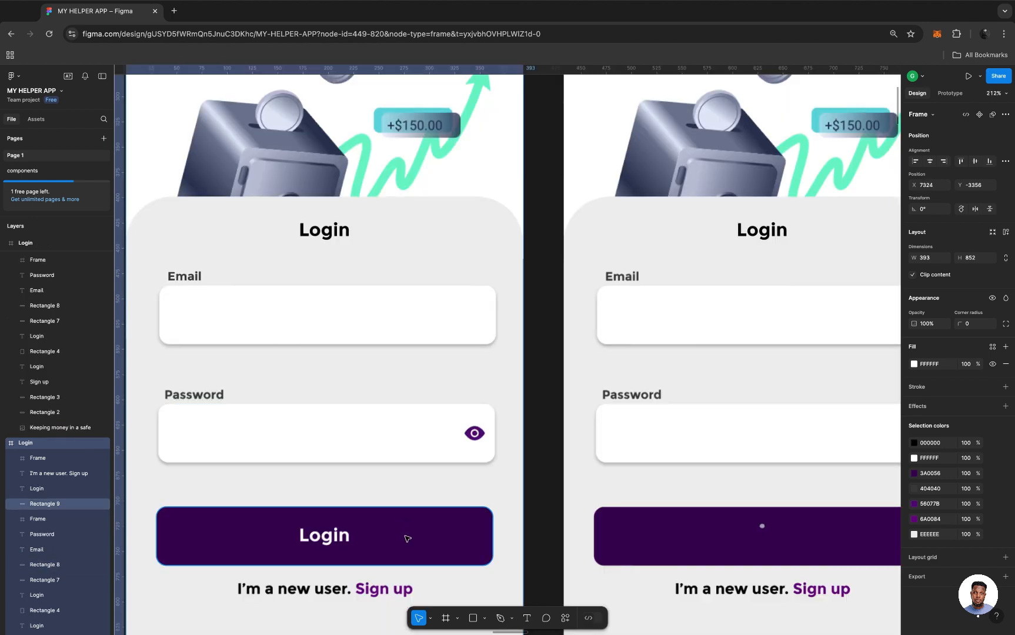
scroll(407, 537, down, 5)
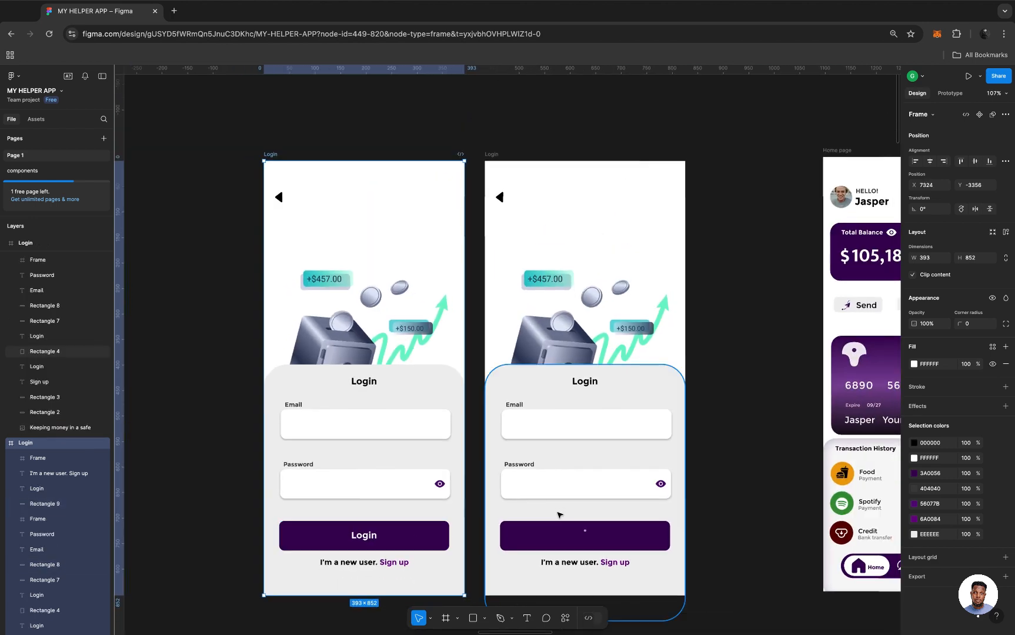
click(950, 93)
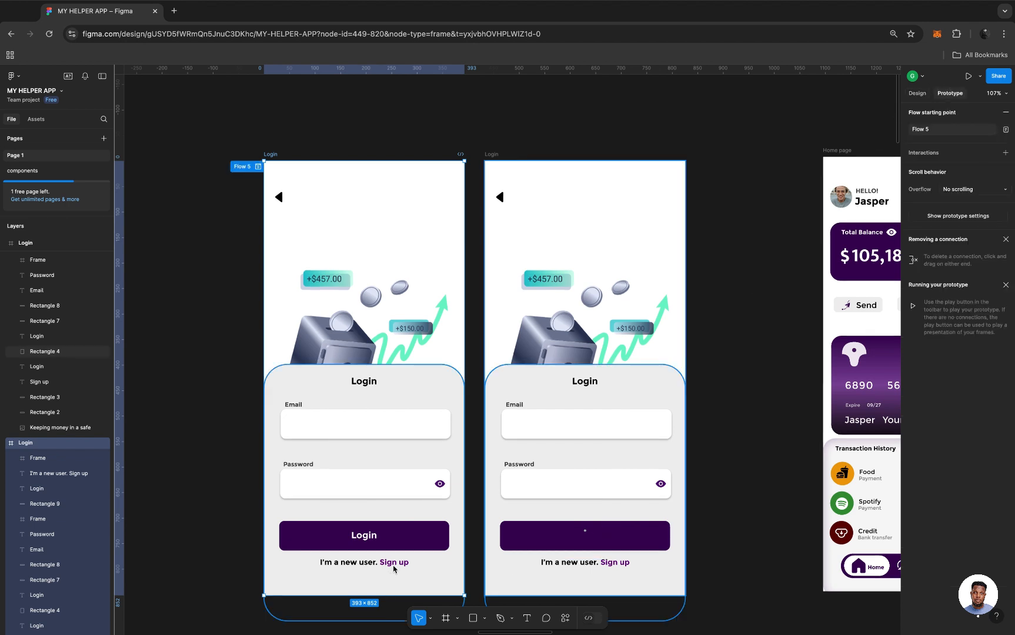
click(426, 535)
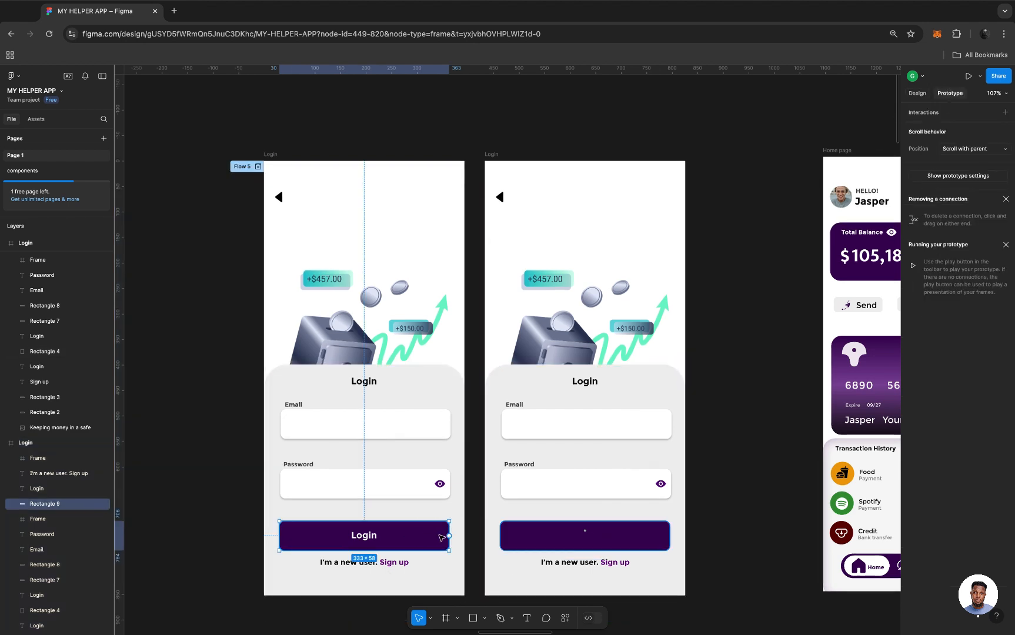
drag(450, 536, 503, 524)
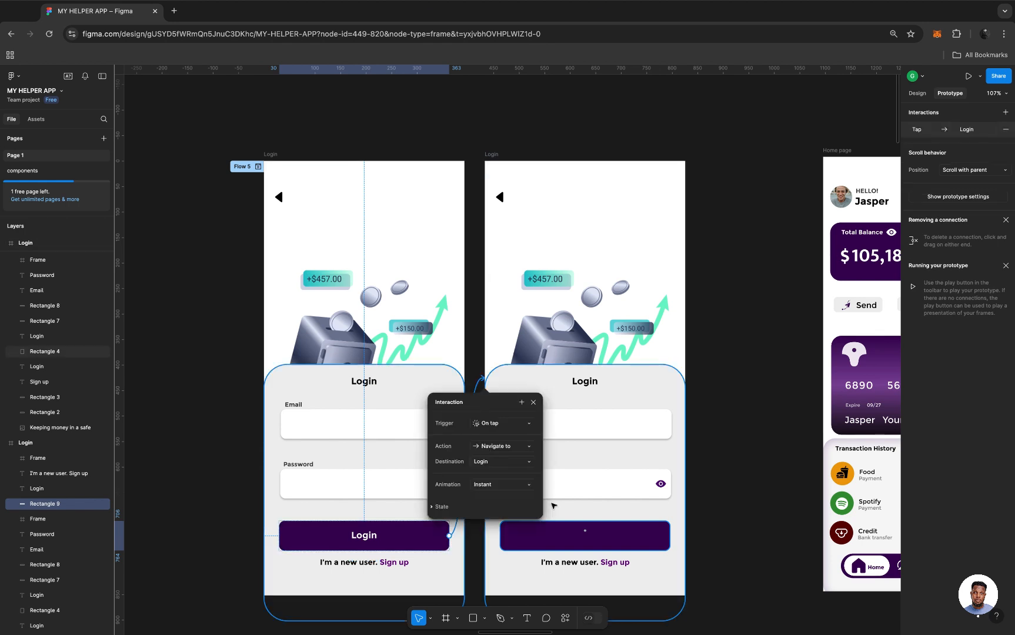
scroll(553, 504, down, 1)
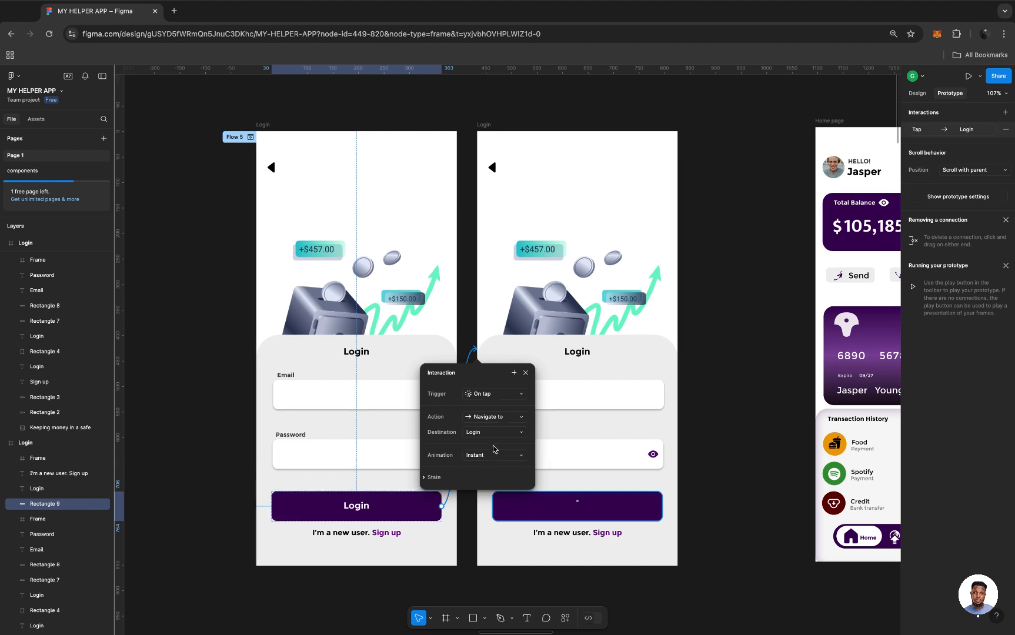
click(525, 373)
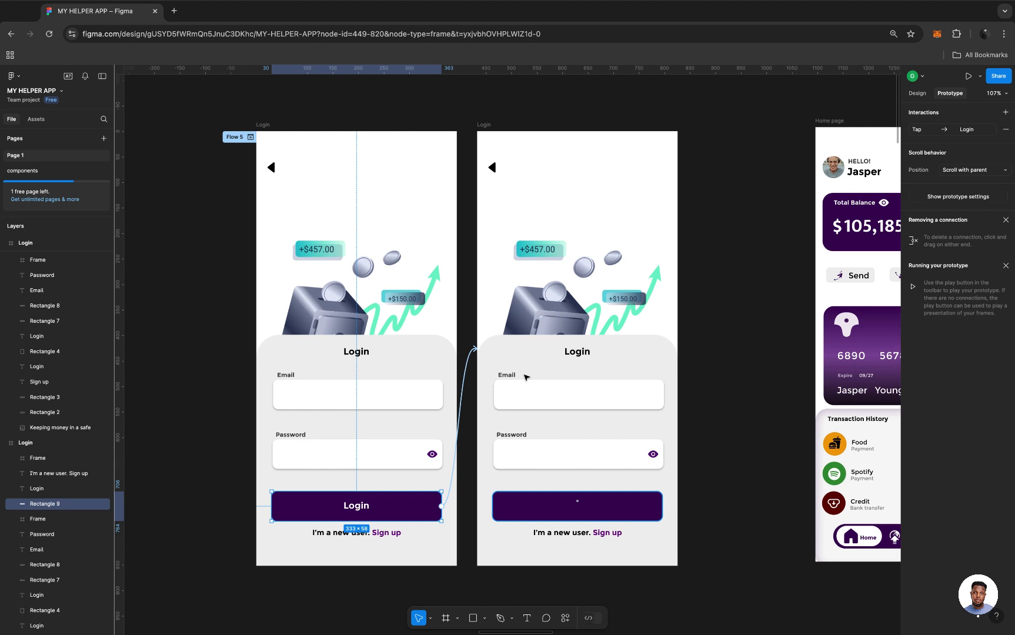
Preview the original Login frame and tap its Login button to test the switch to the spinner screen
click(259, 126)
key(shift+space)
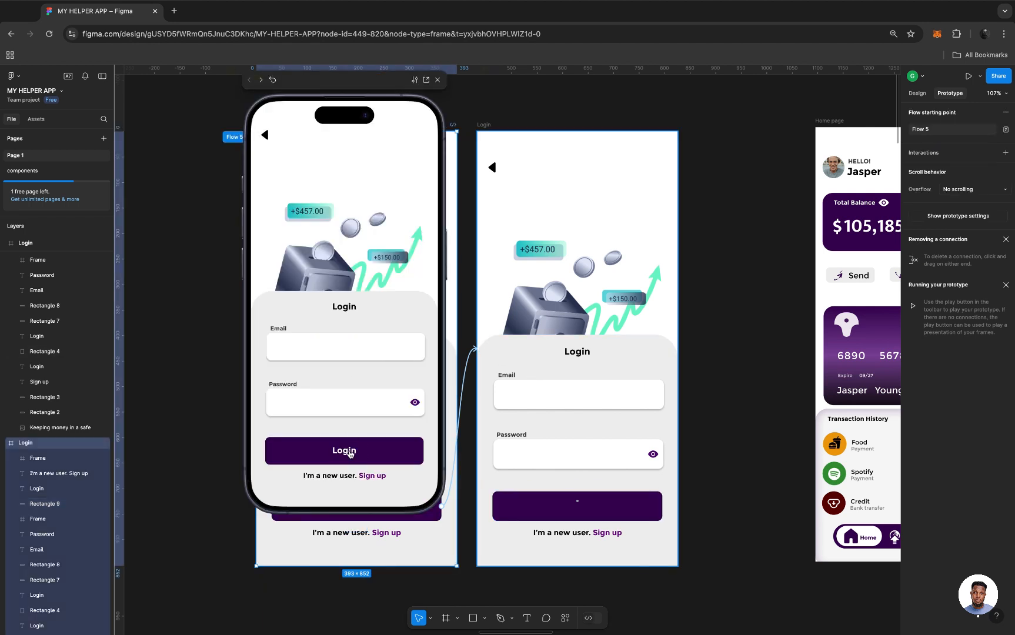
click(349, 453)
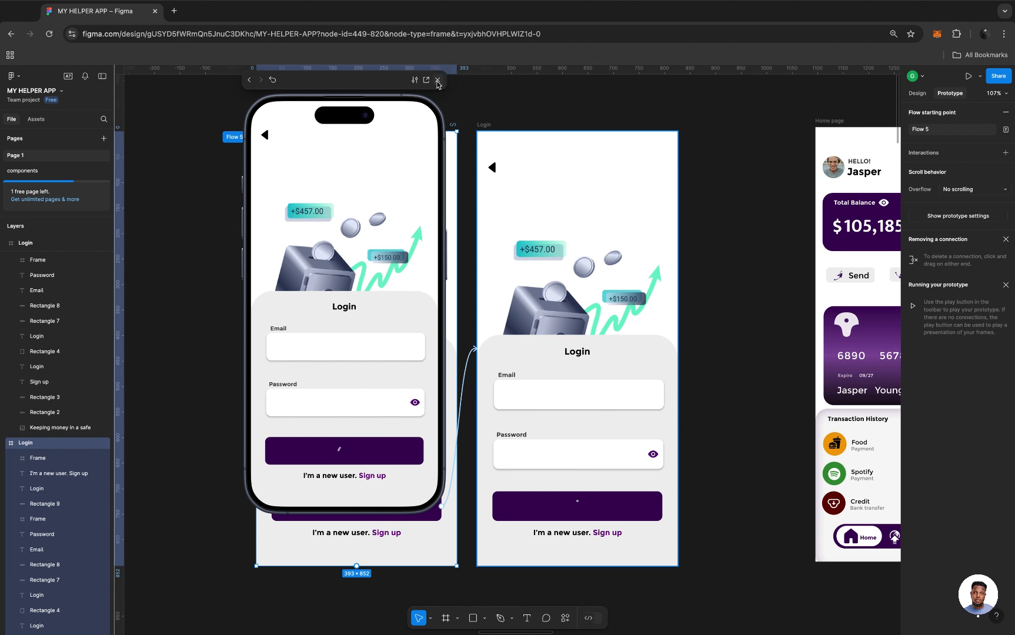
click(438, 80)
Connect the duplicated Login frame to the Home page with an After delay trigger of 500 ms and Instant animation
scroll(762, 369, right, 2)
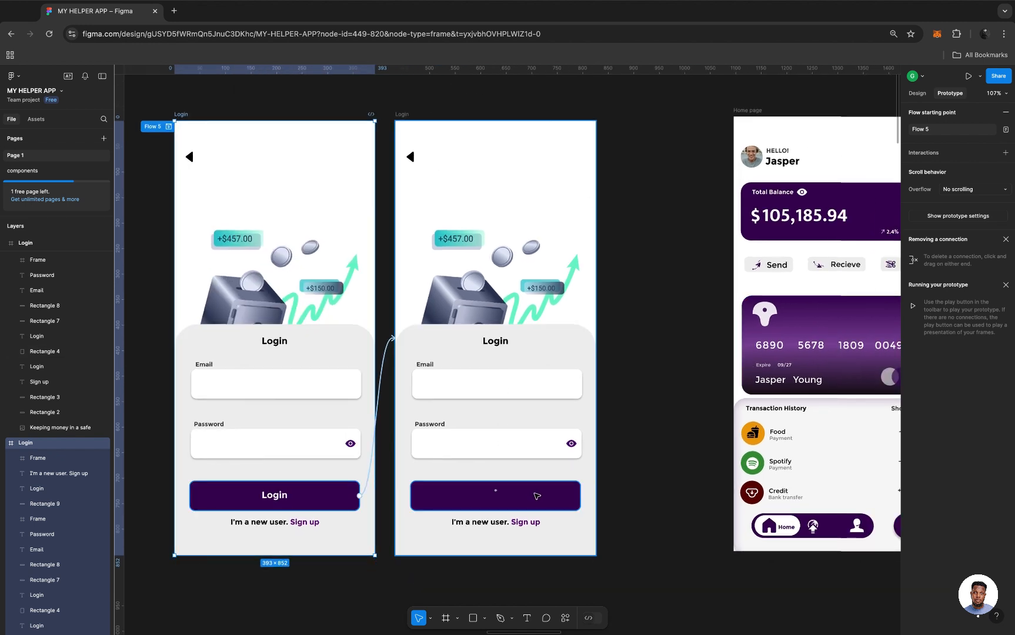
click(402, 116)
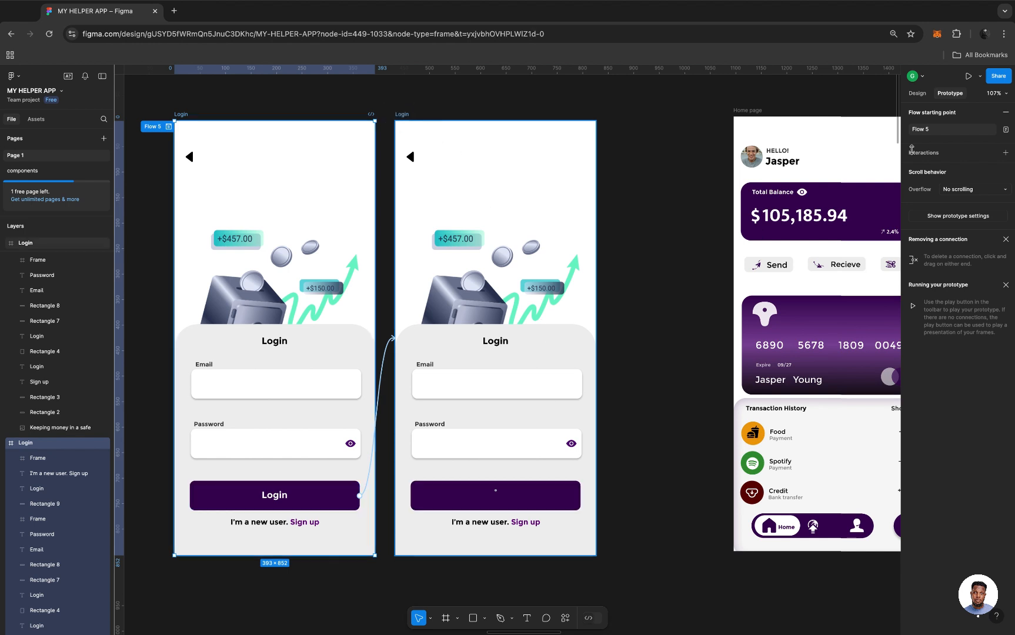
click(514, 535)
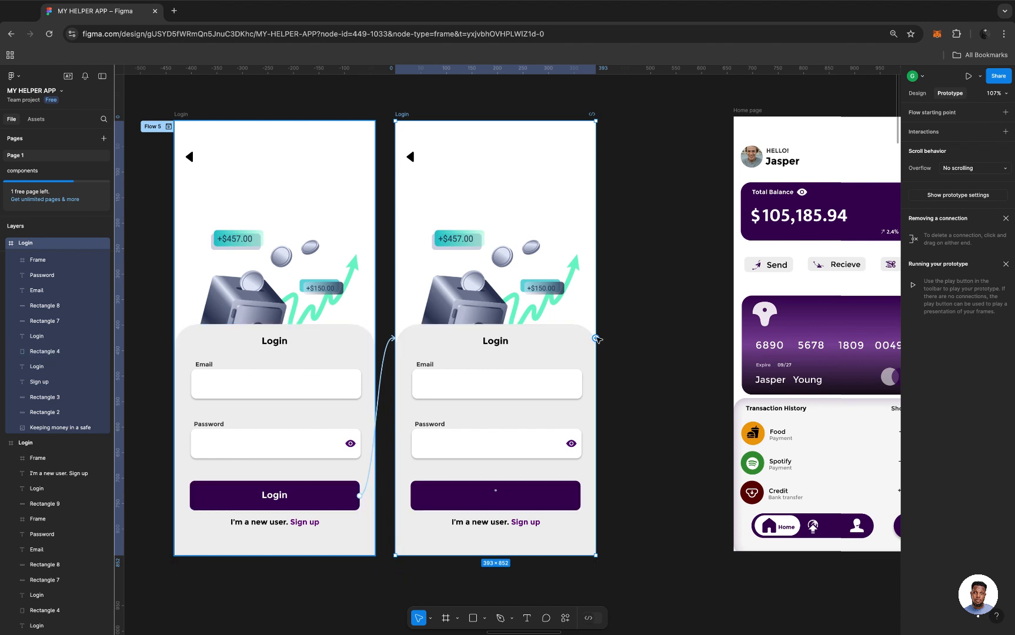
drag(597, 339, 741, 341)
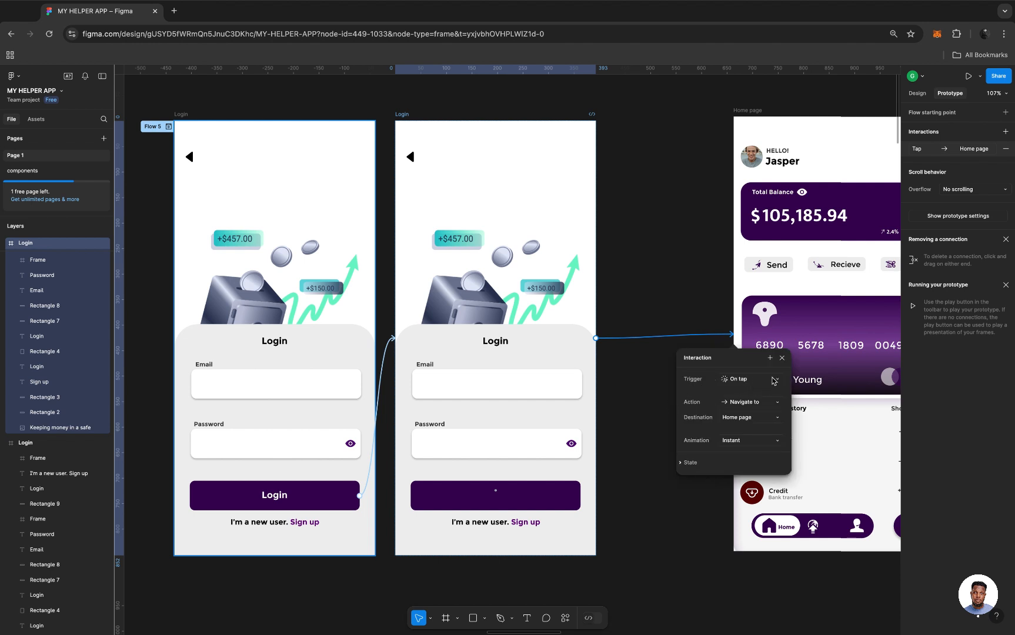
click(774, 380)
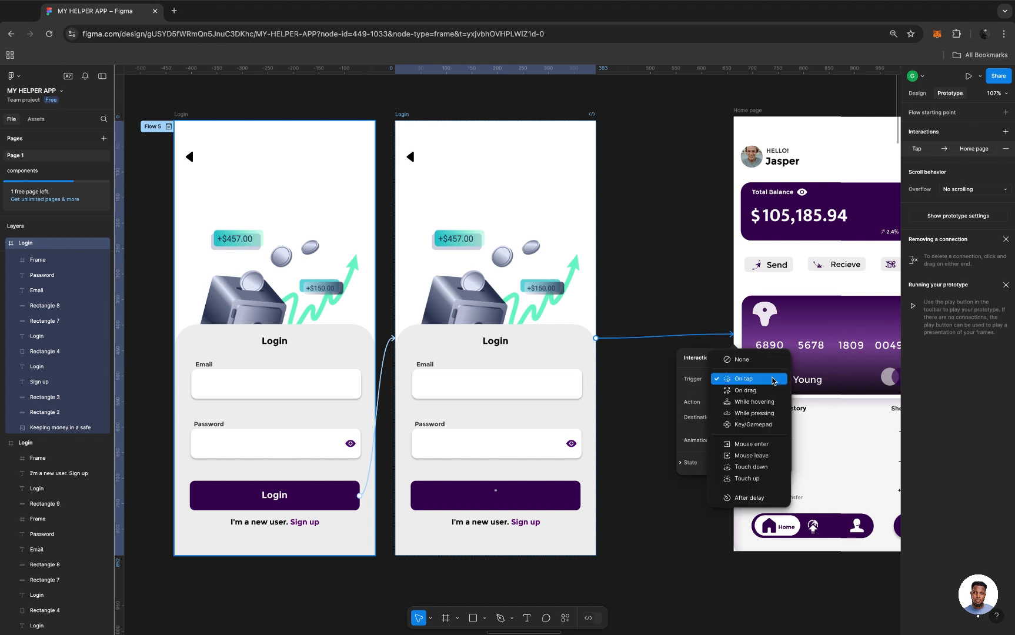
click(765, 499)
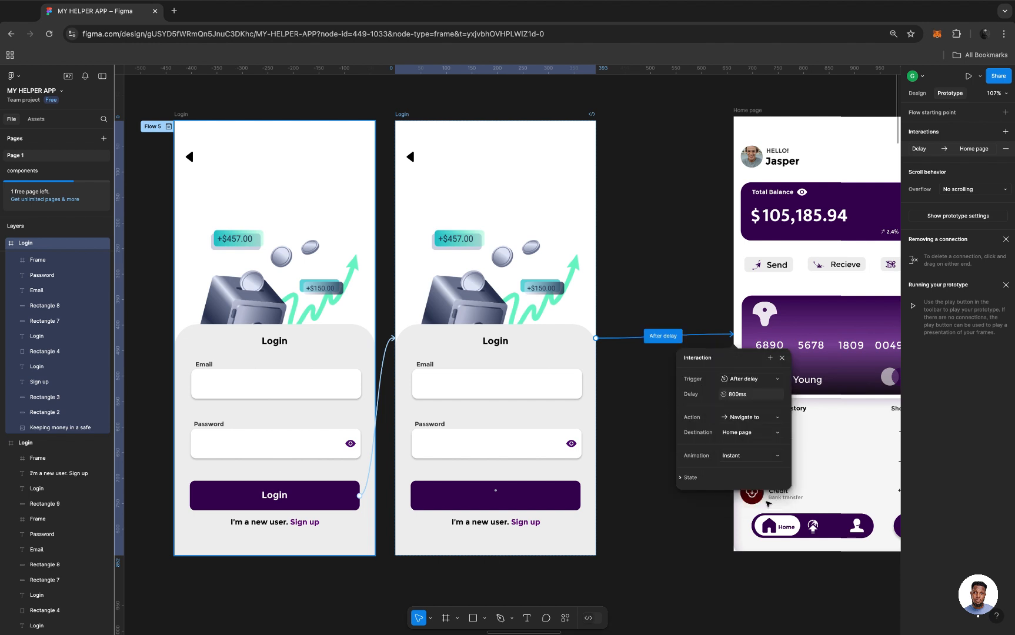
click(772, 458)
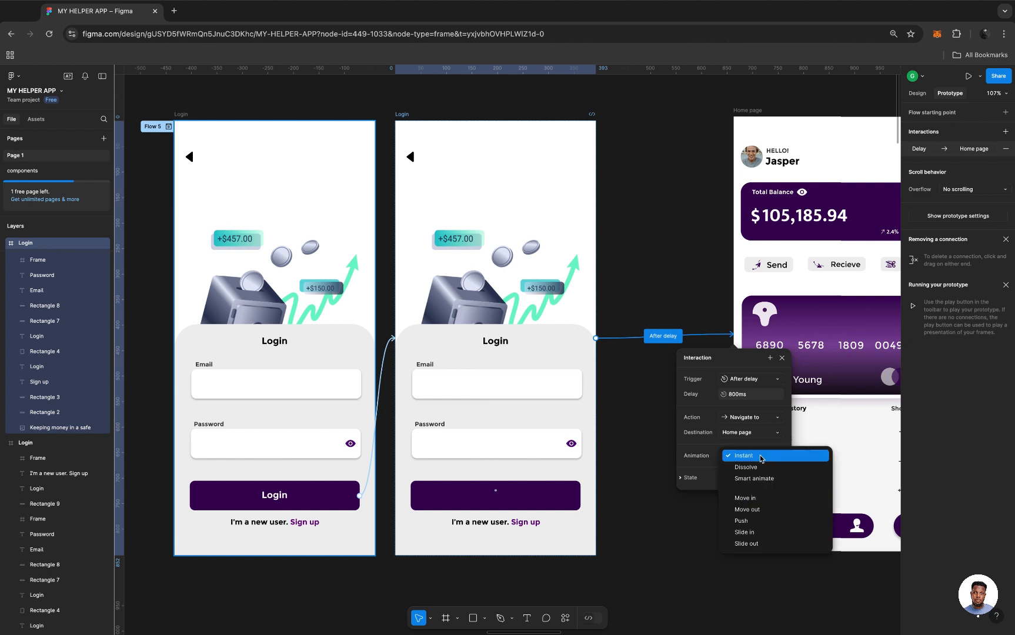
click(762, 457)
click(752, 398)
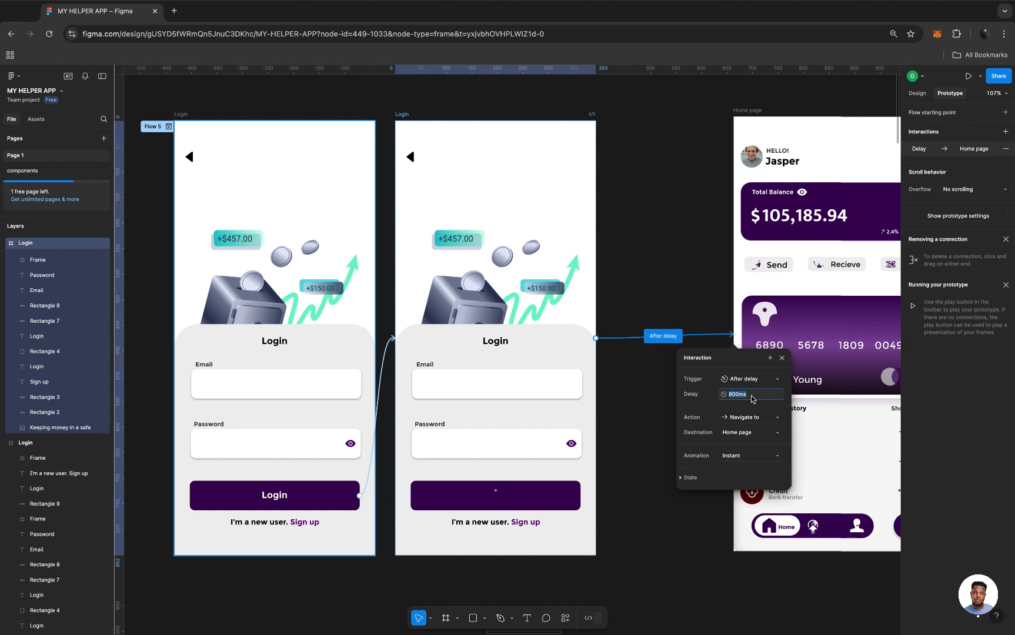
text(50)
click(782, 358)
Preview the flow from the original Login frame, using the Login button to test the delayed transition to the Home page
click(182, 115)
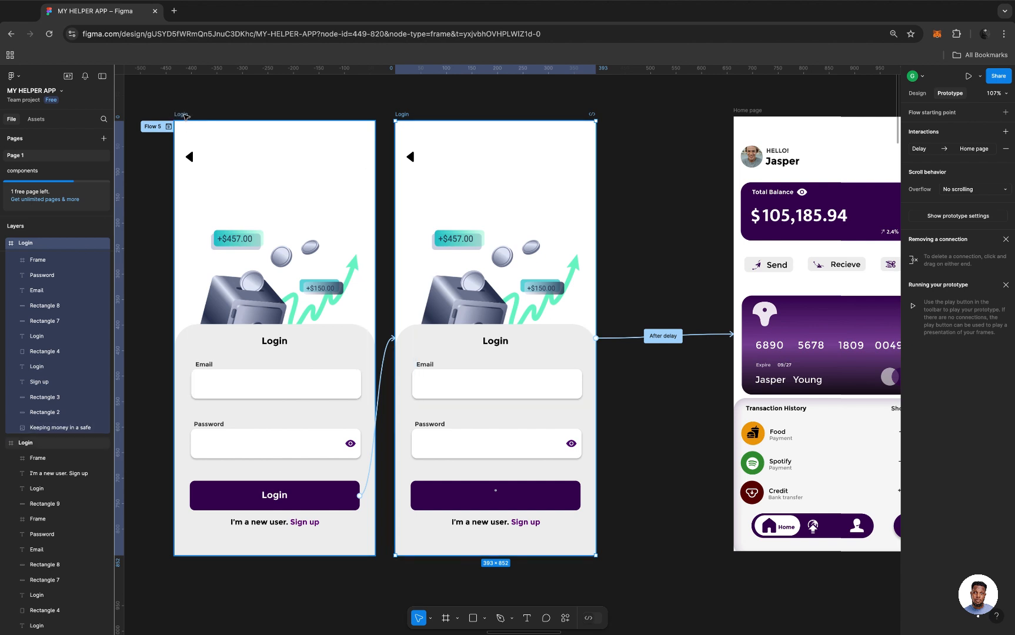
key(shift+space)
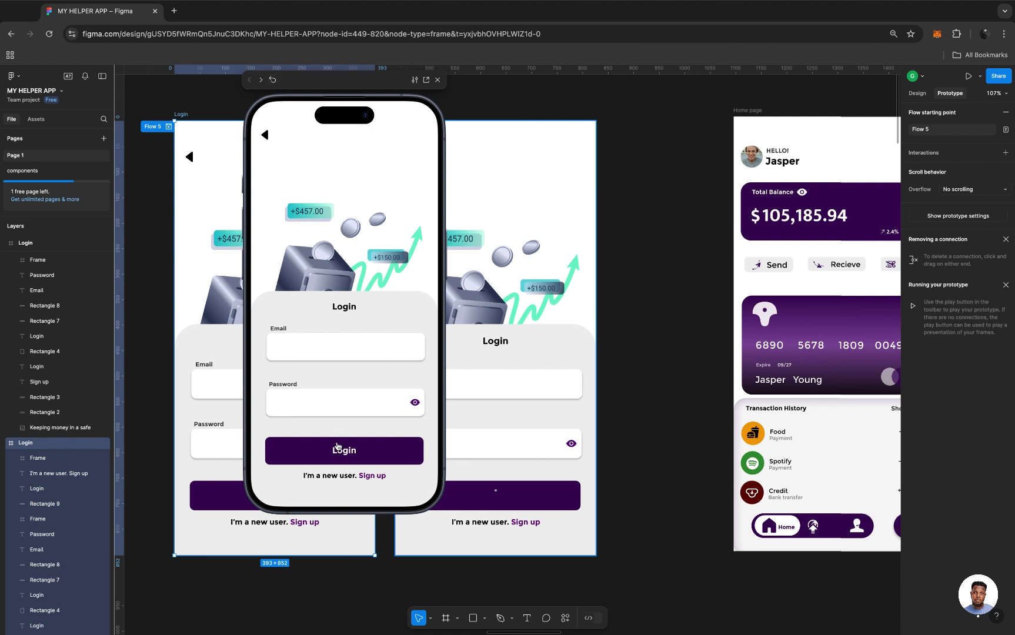
click(338, 448)
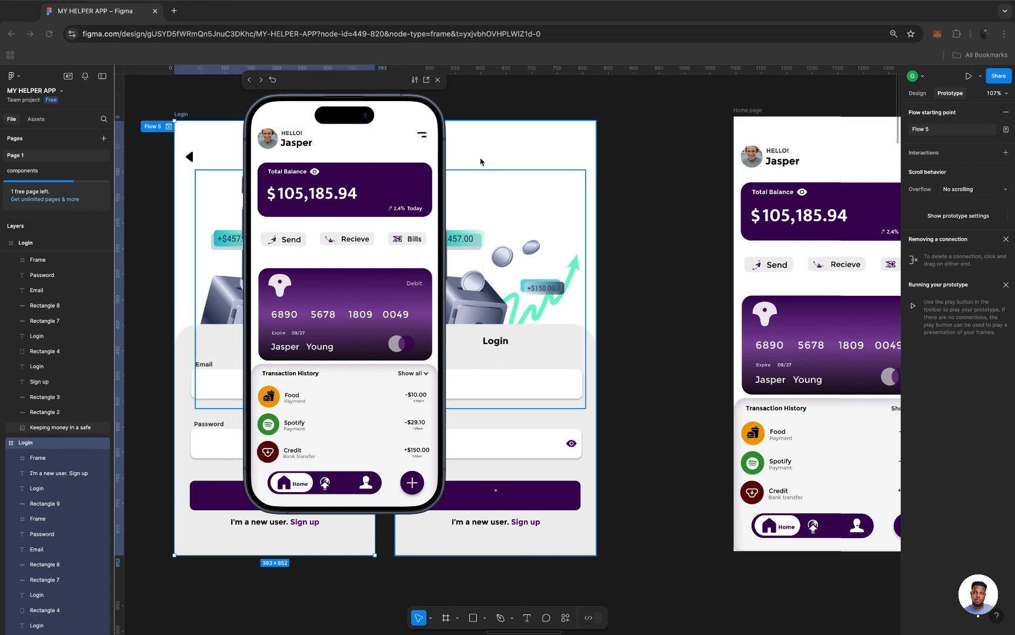
click(438, 80)
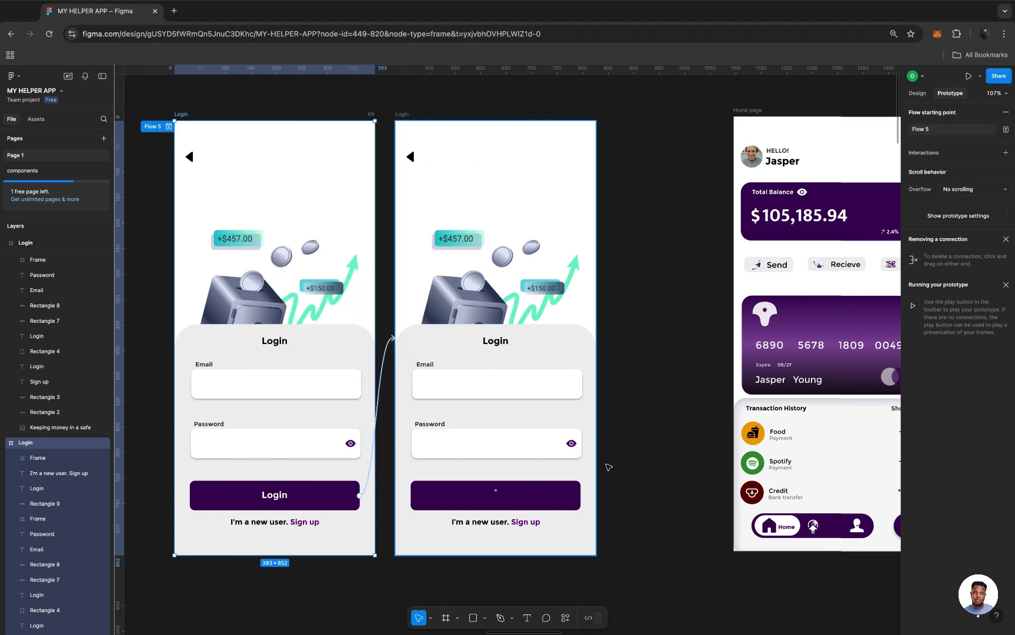
Change the delay time of the duplicated Login frame's After delay interaction to the Home page
click(408, 114)
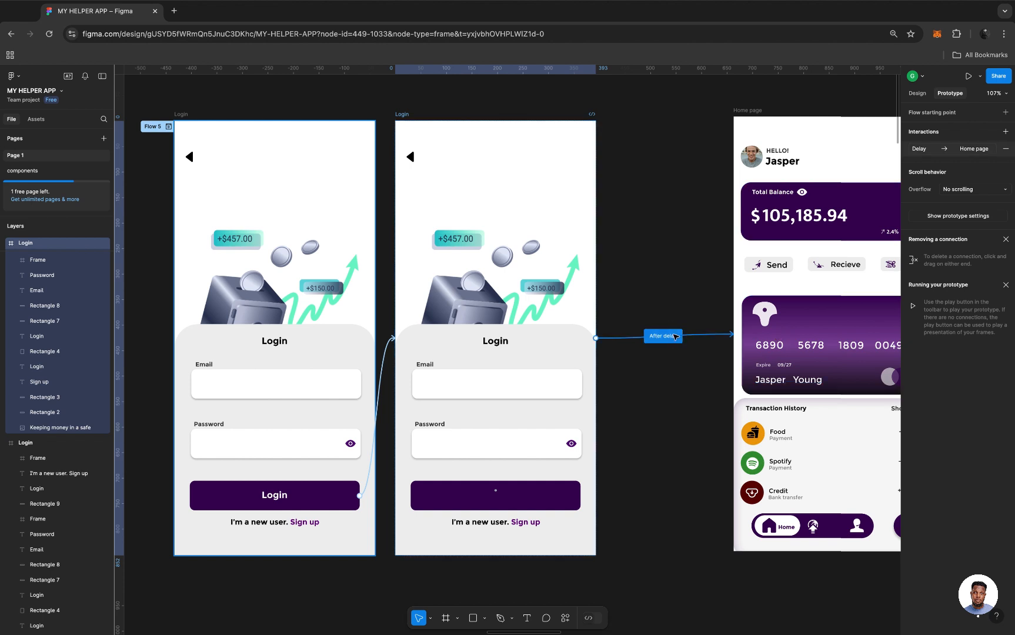
click(692, 337)
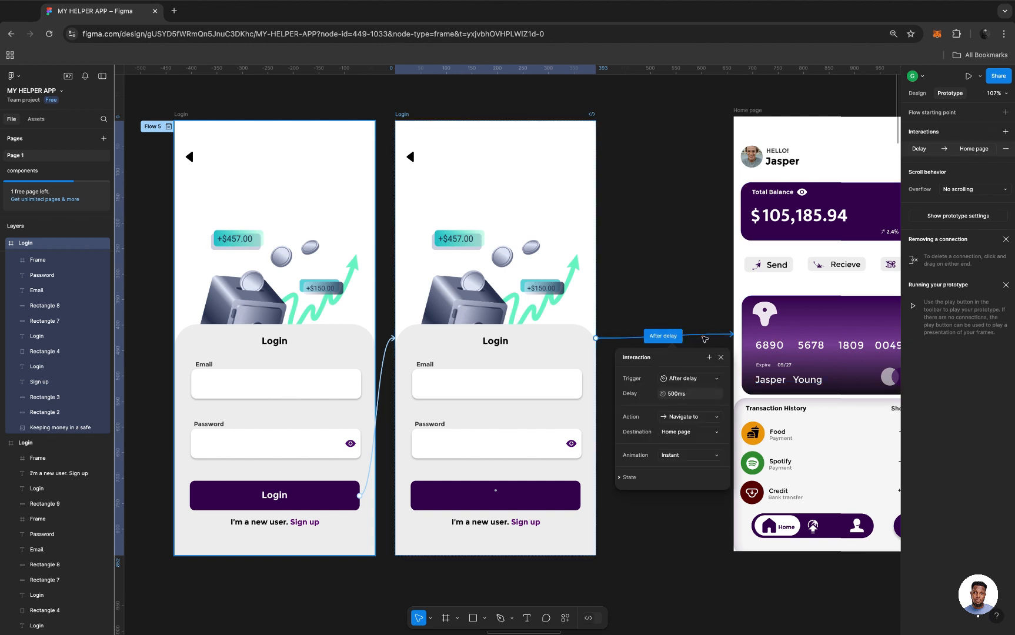
click(691, 399)
text(12)
click(721, 359)
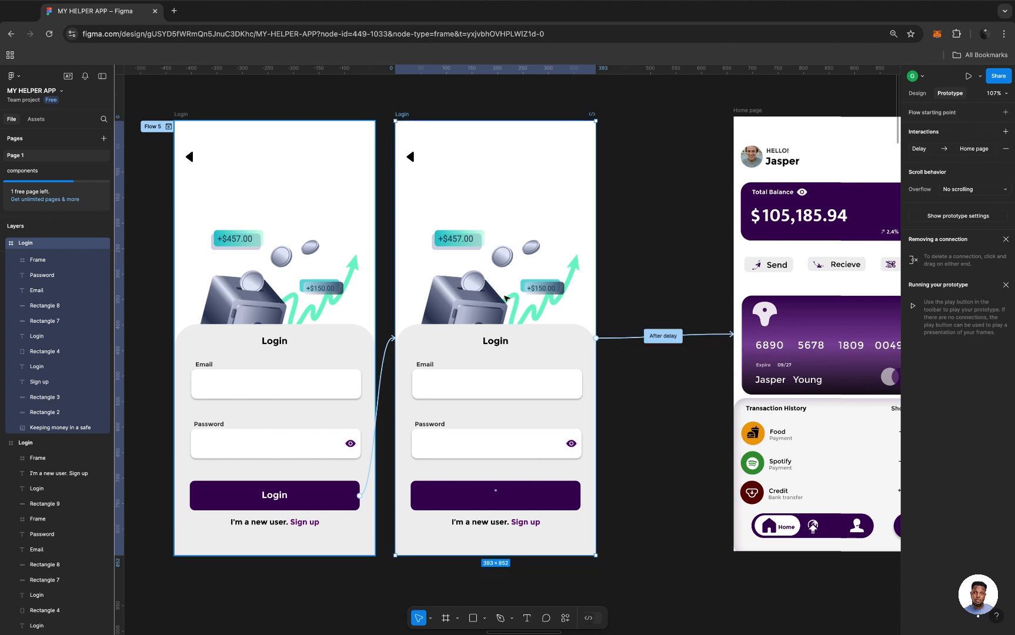
Preview the login flow again with the new delay, from the Login button through the spinner to the Home page
click(181, 115)
key(shift+space)
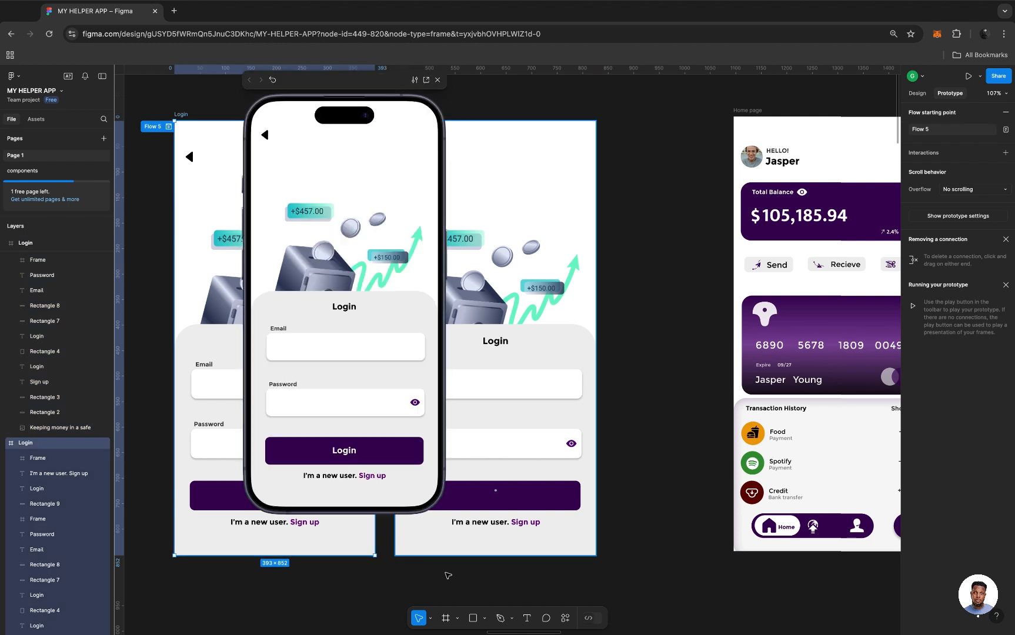
click(340, 453)
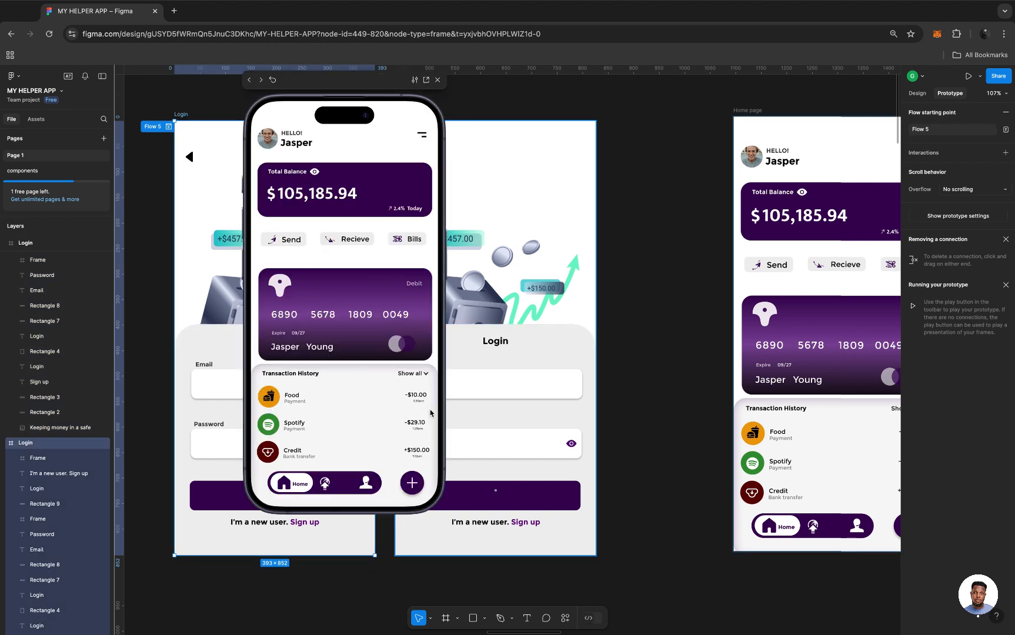
click(438, 80)
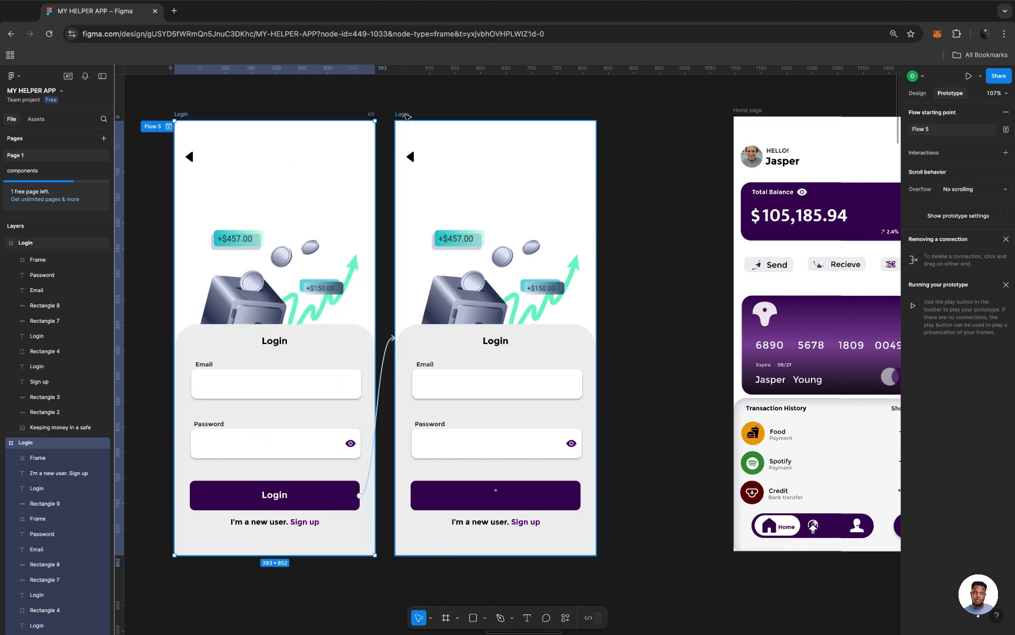
Adjust the delay time of the After delay interaction that leads from the duplicated Login frame to the Home page
click(406, 116)
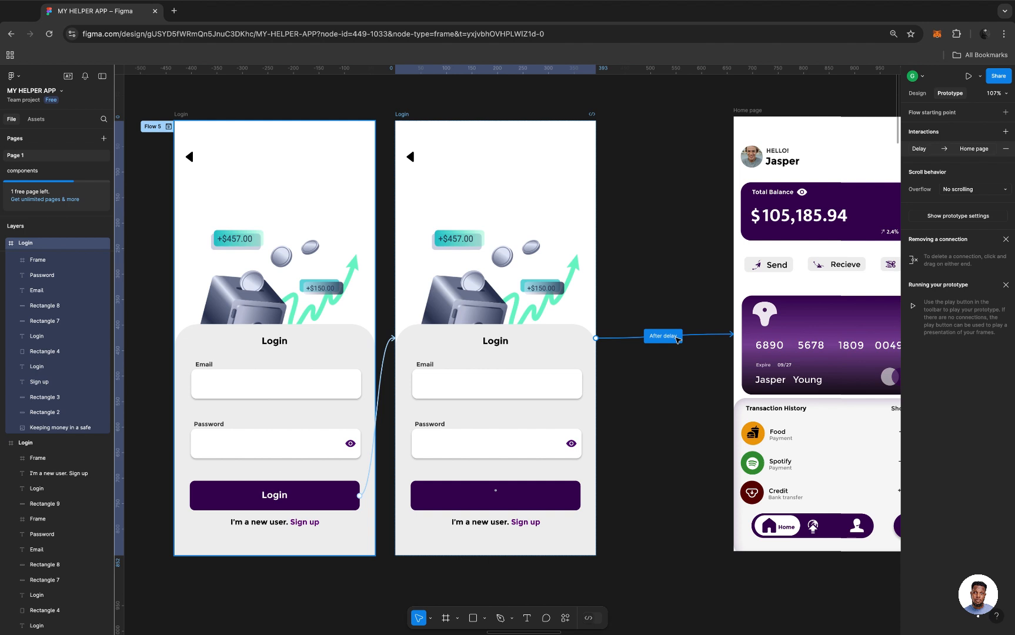
click(677, 338)
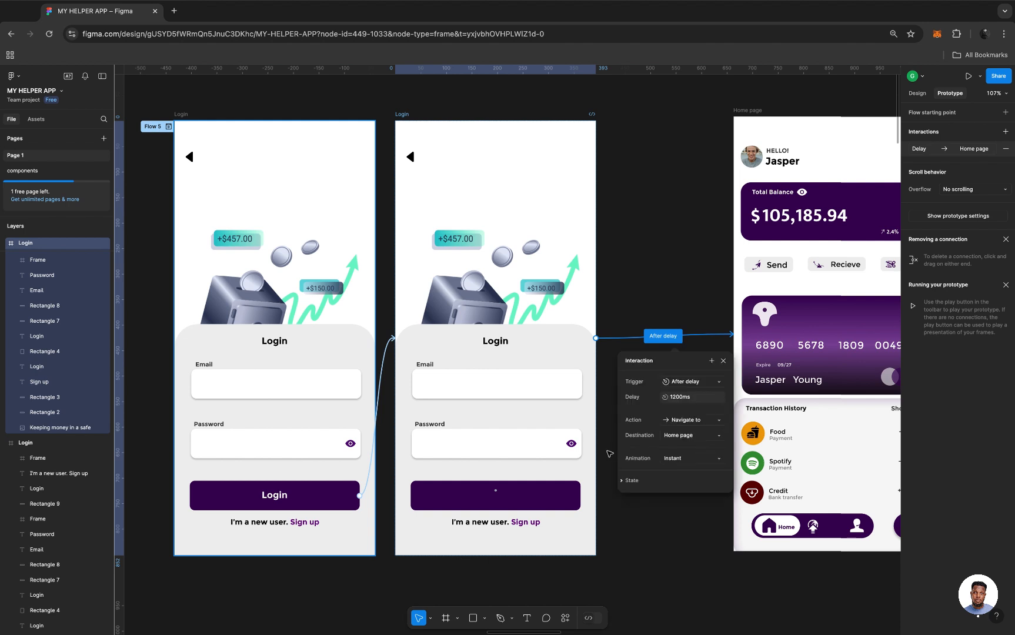
click(694, 398)
text(2)
key(Return)
Preview the flow from the original Login frame, run the Login button transition three times with restarts, and close the preview
click(184, 115)
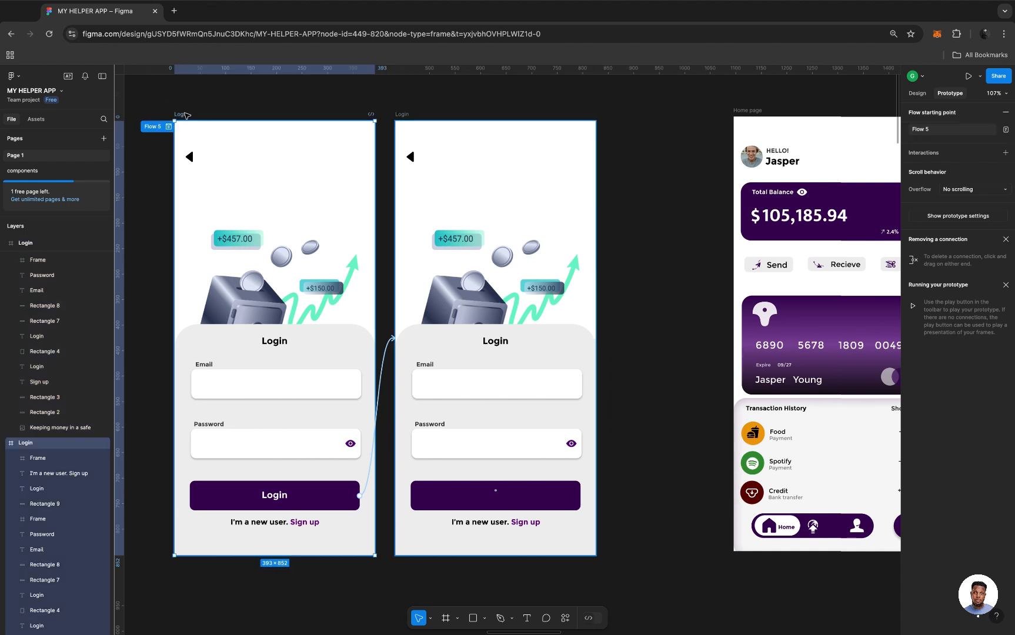
key(shift+space)
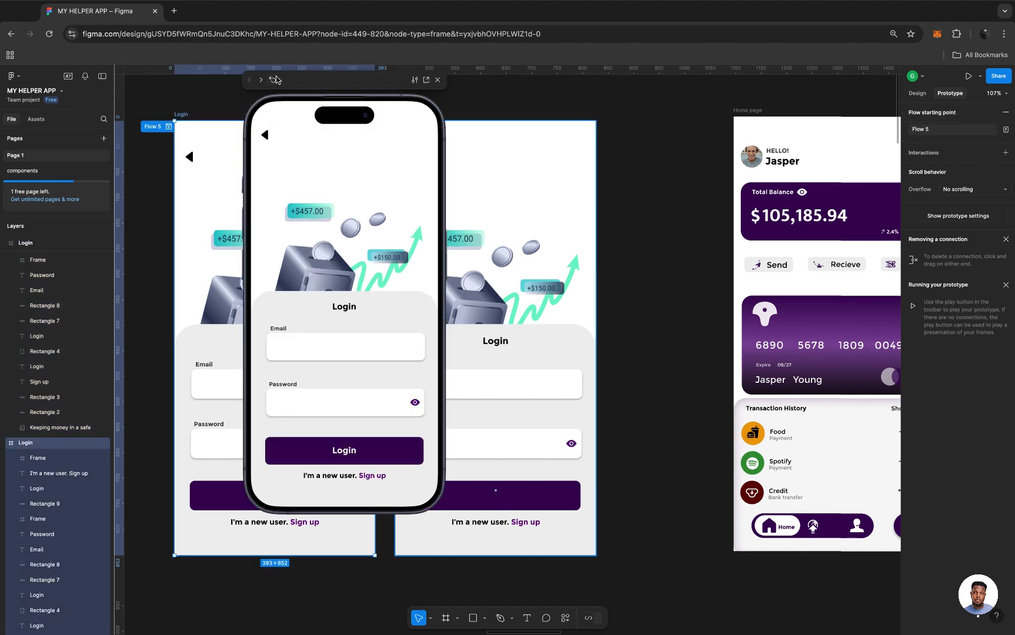
click(341, 458)
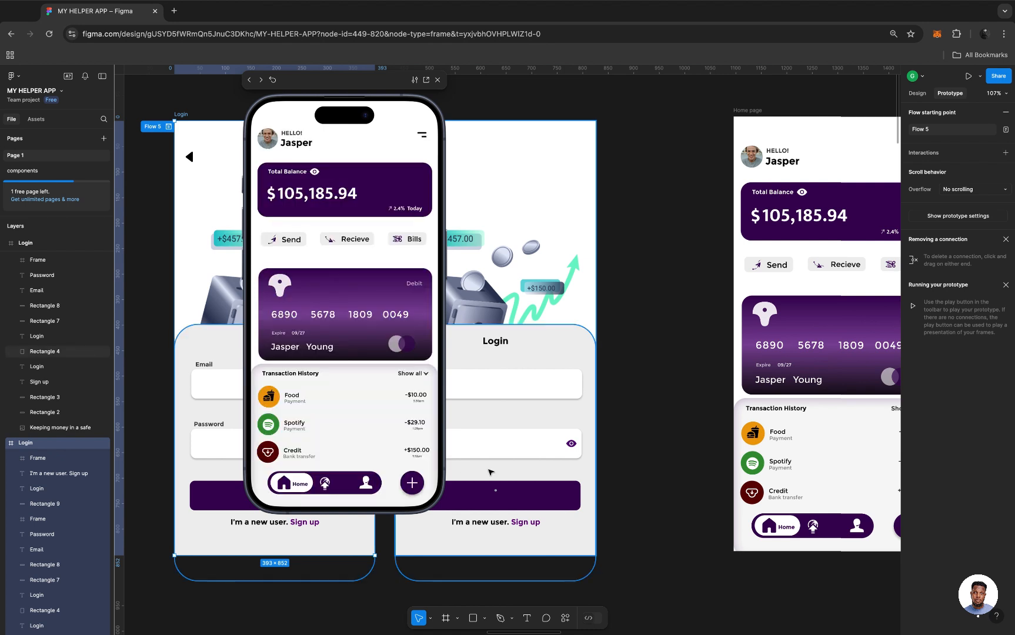
click(273, 79)
click(344, 451)
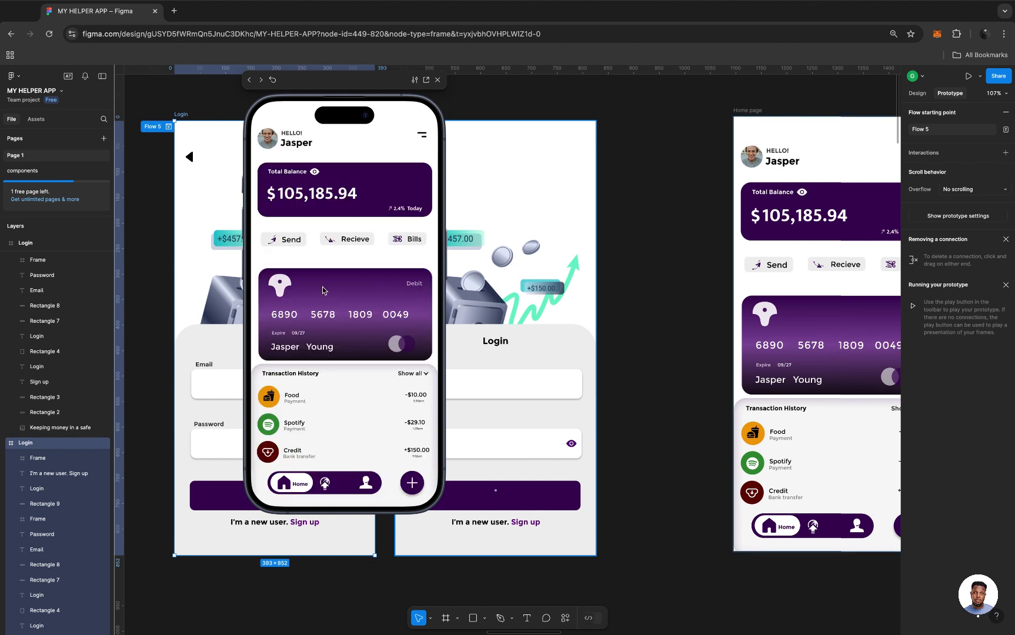
click(273, 79)
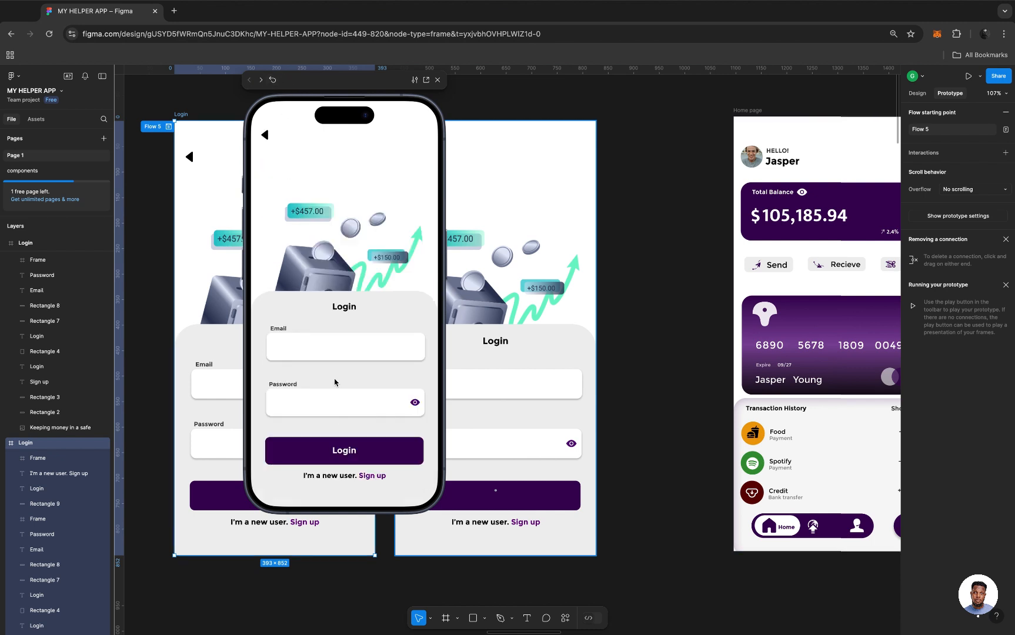
click(345, 451)
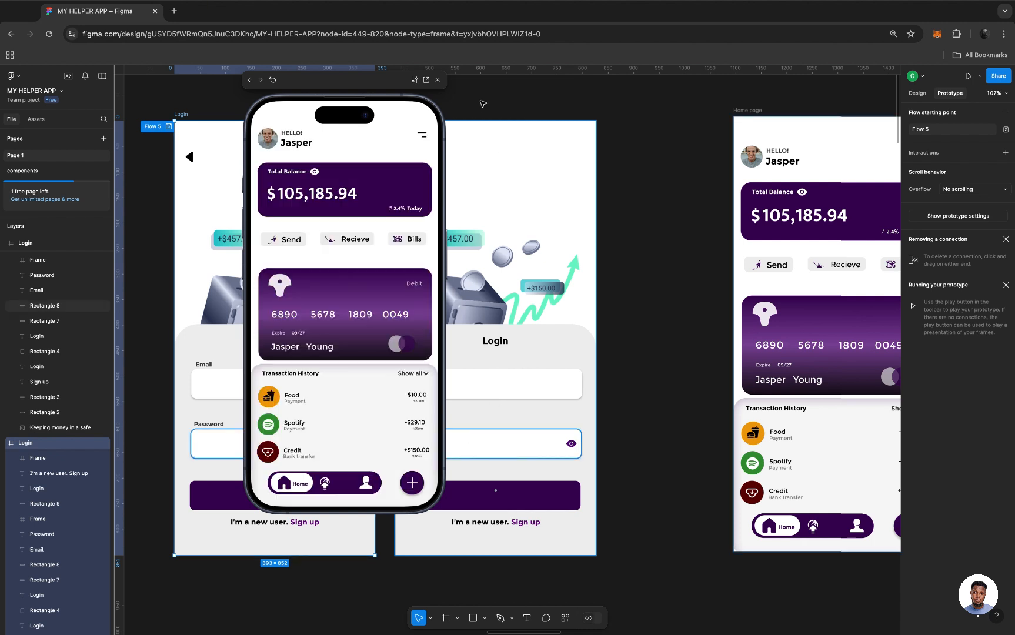
click(437, 80)
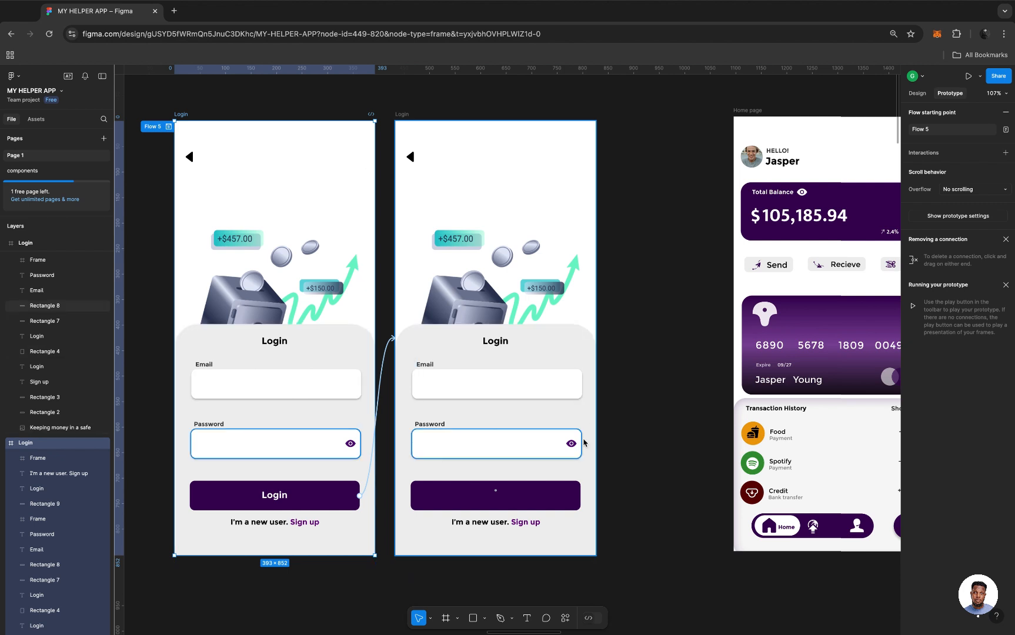
Present the Flow 5 prototype in a separate tab and test its Login button
scroll(584, 443, down, 1)
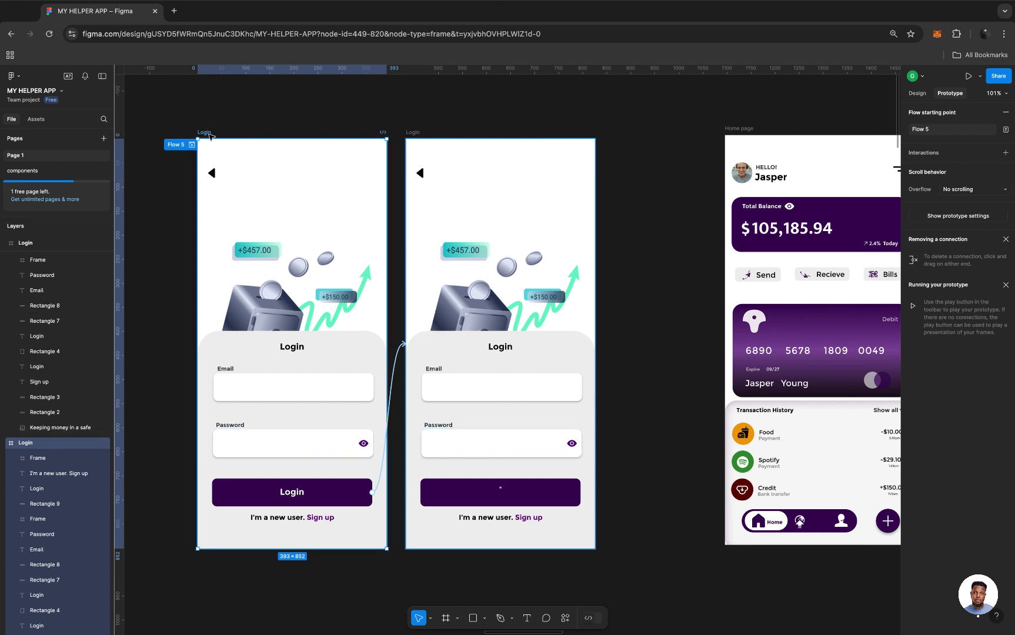
click(968, 76)
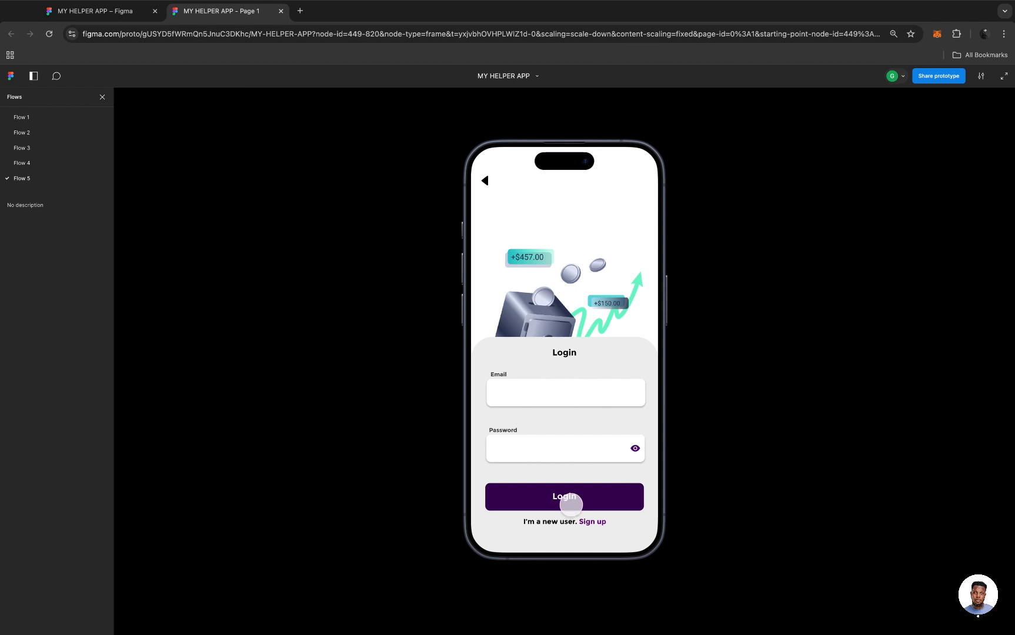
click(565, 497)
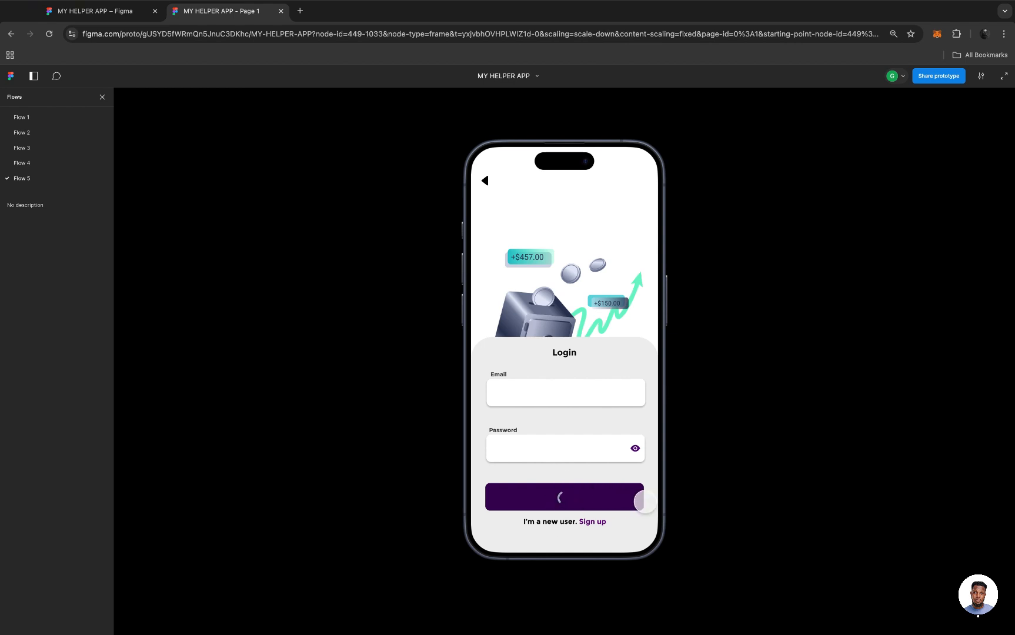